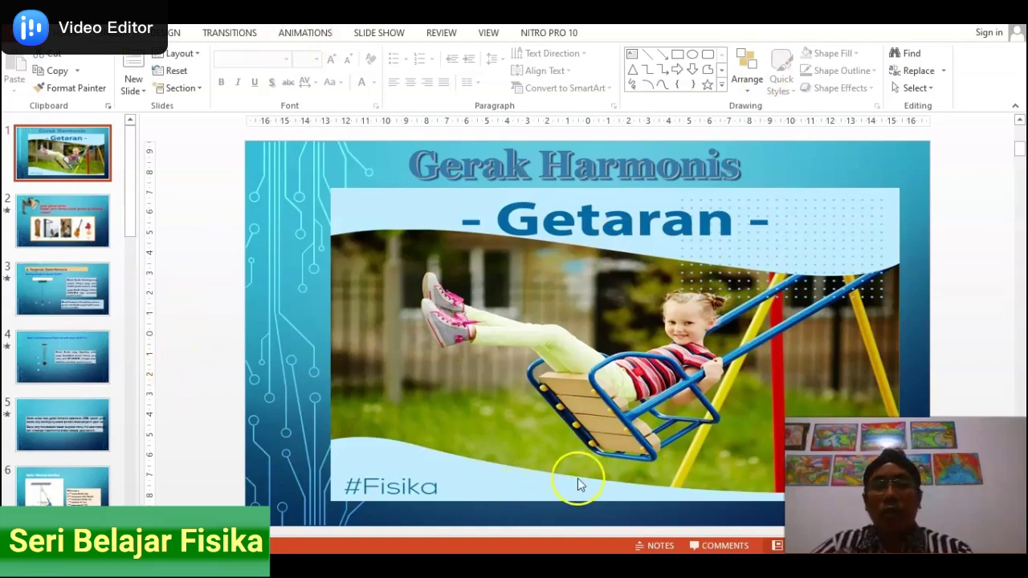
# Switch to the browser, open the PhET site from the Google results and list its Fisika simulations
pyautogui.moveTo(608, 562)
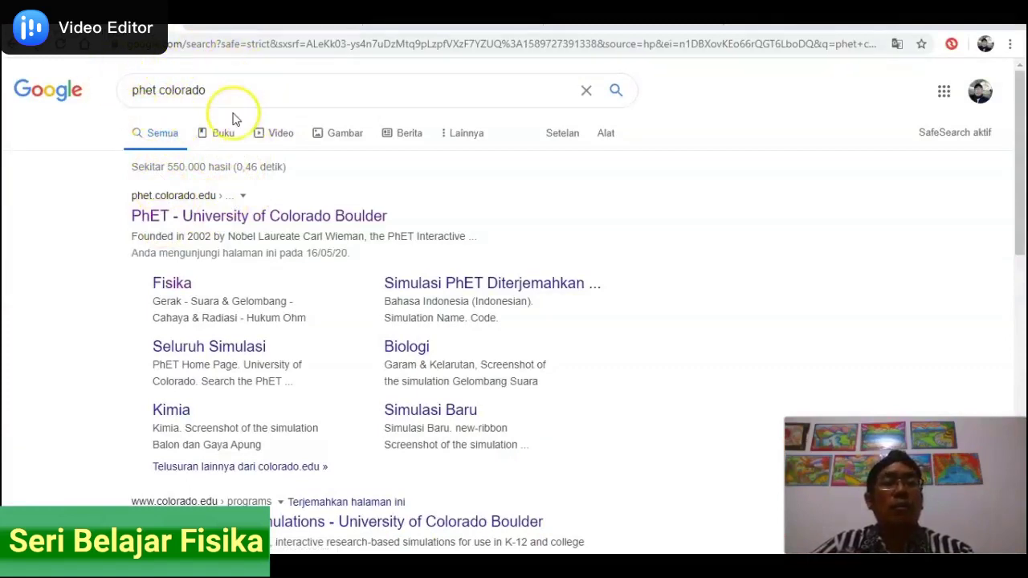
pyautogui.click(162, 222)
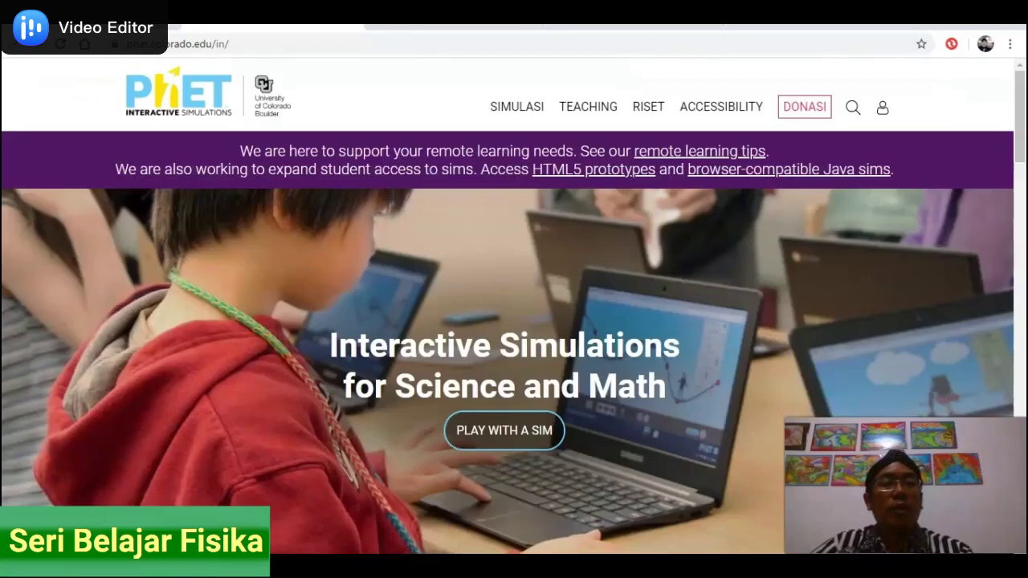
pyautogui.moveTo(498, 109)
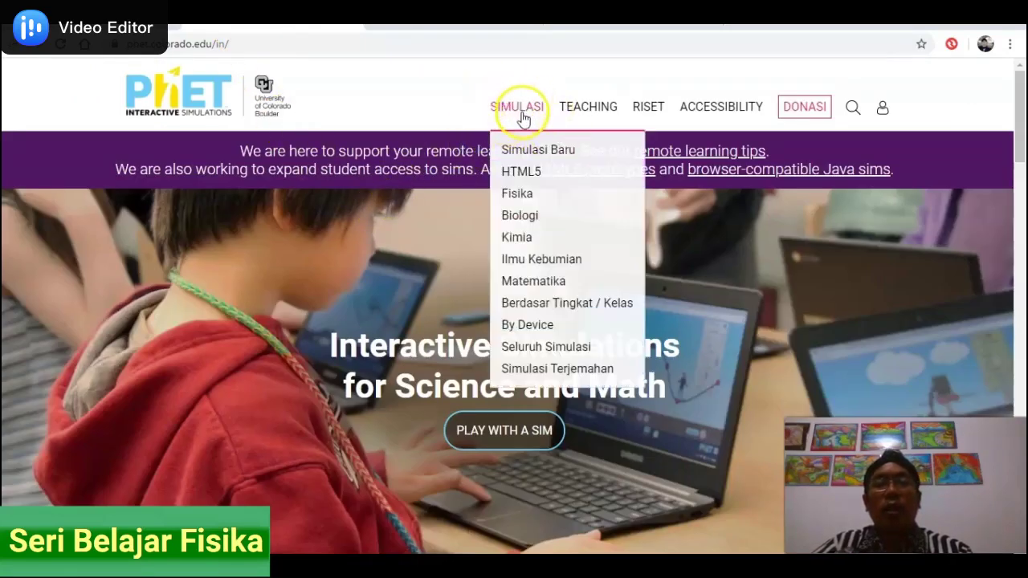
pyautogui.click(518, 194)
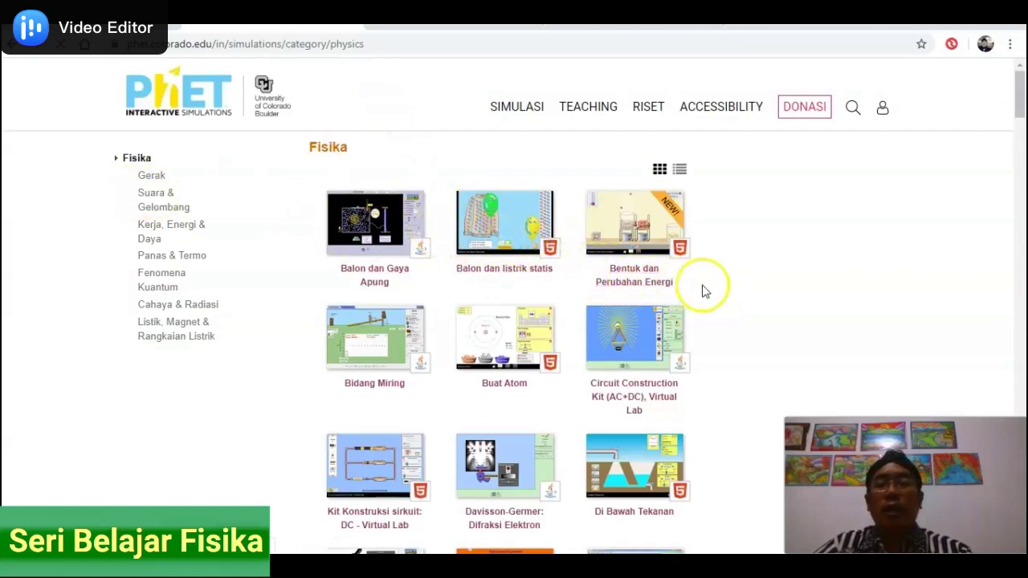
# Find the Lab Pendulum simulation in the Fisika list and open its page
pyautogui.scroll(-2, 716, 291)
pyautogui.scroll(-7, 716, 290)
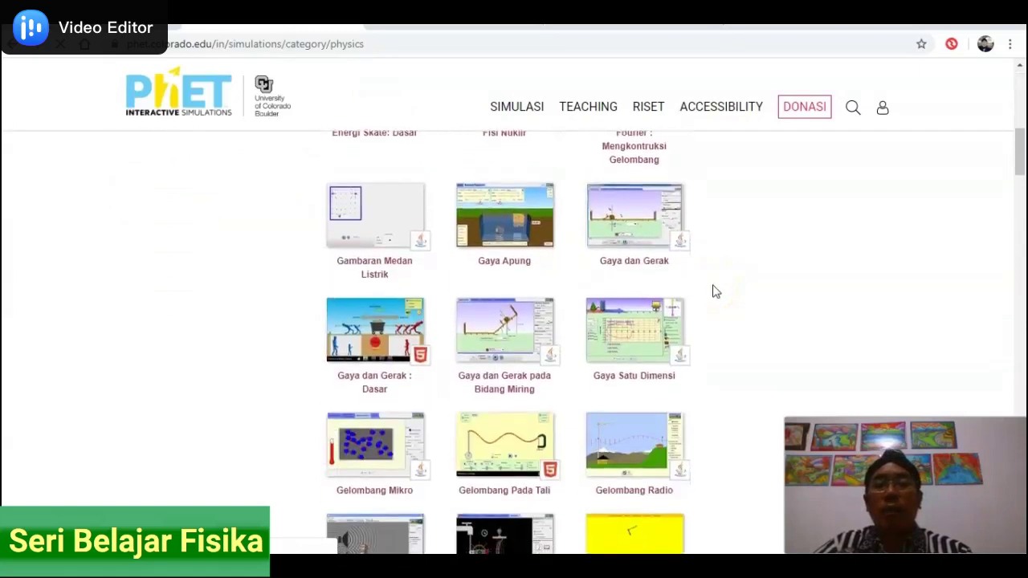
pyautogui.scroll(-7, 716, 290)
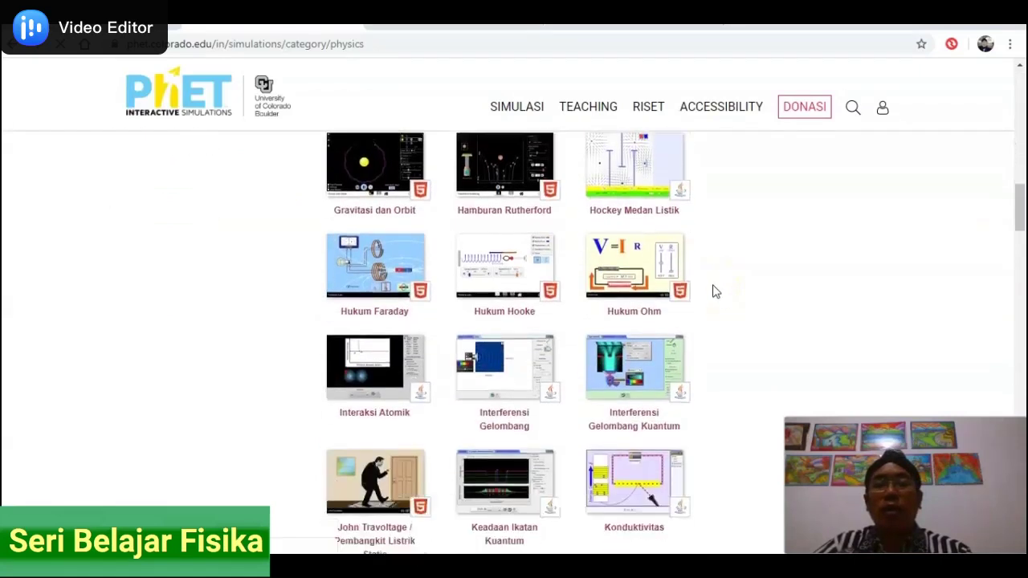
pyautogui.scroll(-2, 716, 291)
pyautogui.click(650, 329)
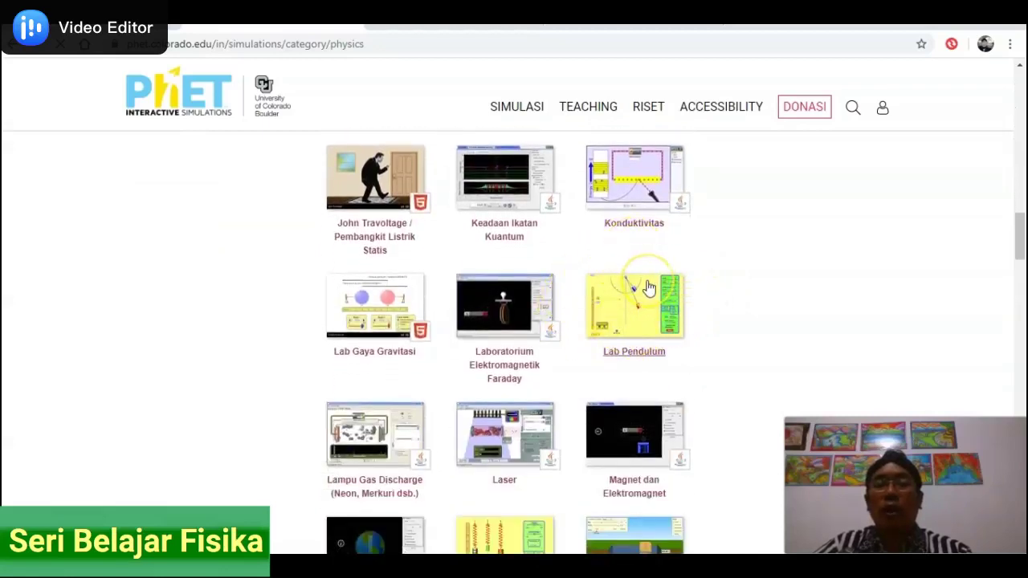
pyautogui.click(626, 362)
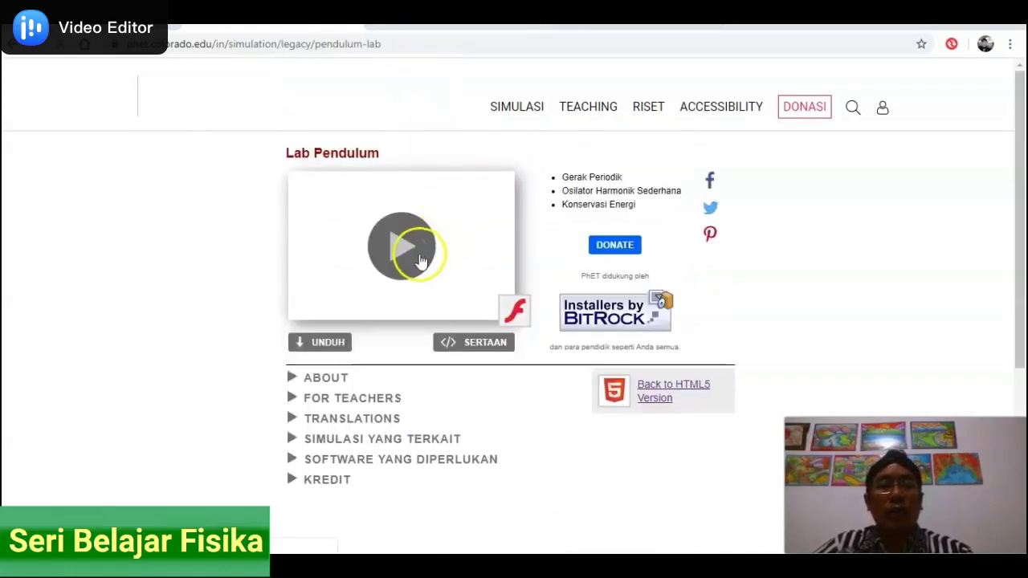
# Launch the HTML5 version of the pendulum simulation and enter its Intro screen
pyautogui.click(407, 249)
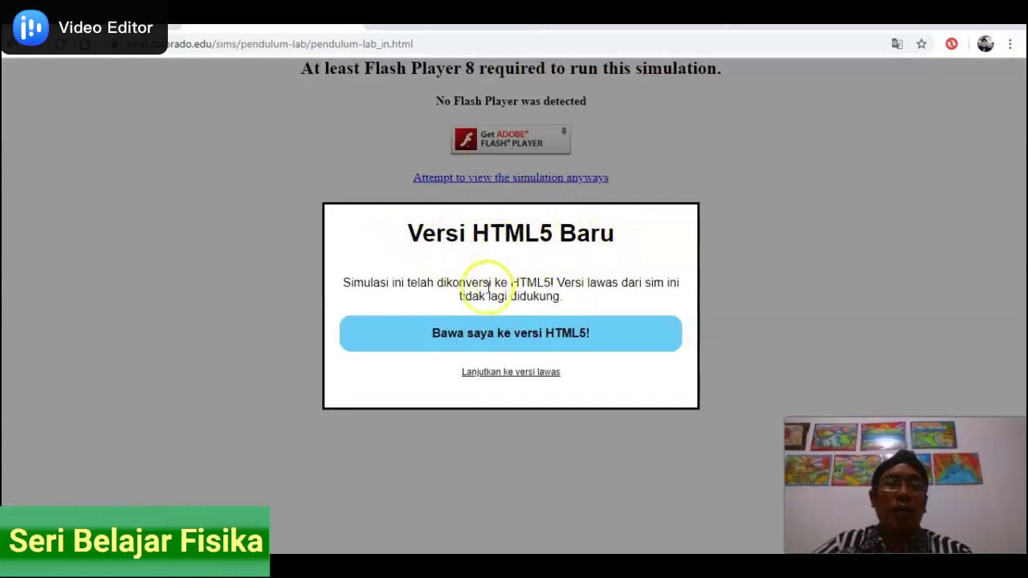
pyautogui.click(473, 339)
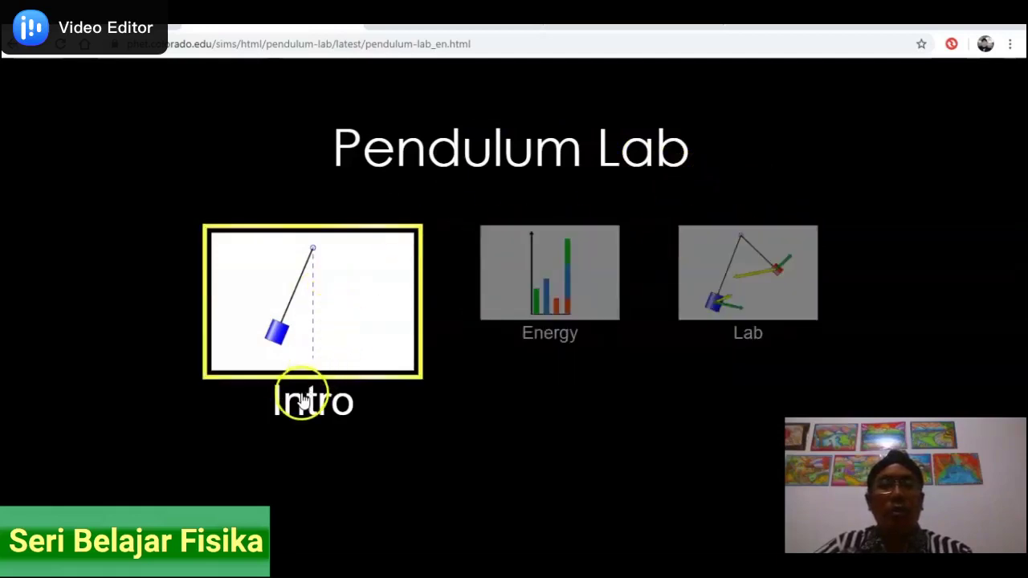
pyautogui.click(303, 323)
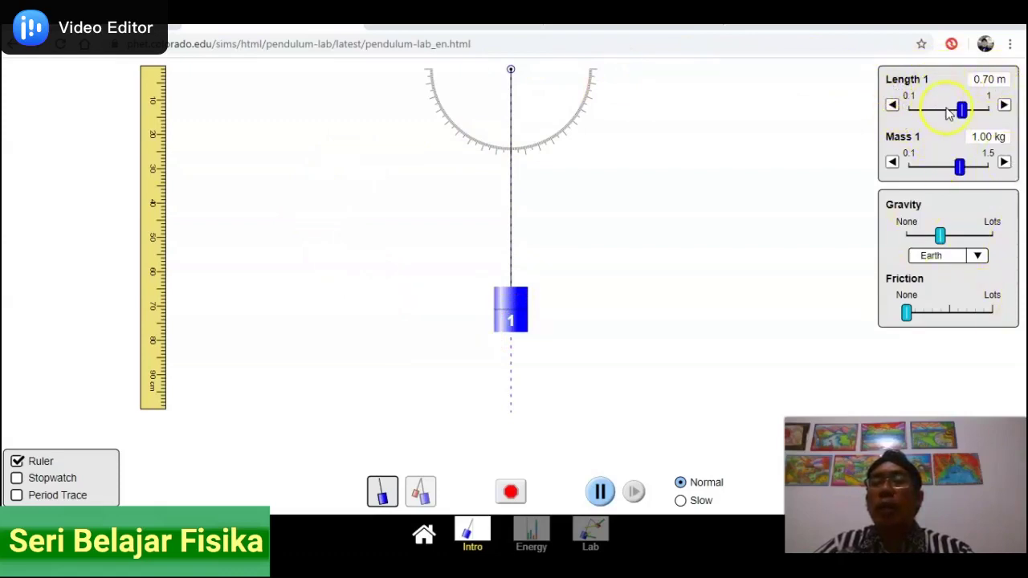
# Set pendulum 1's length to 0.48 m and its mass to 0.70 kg
pyautogui.moveTo(966, 115); pyautogui.dragTo(940, 115)
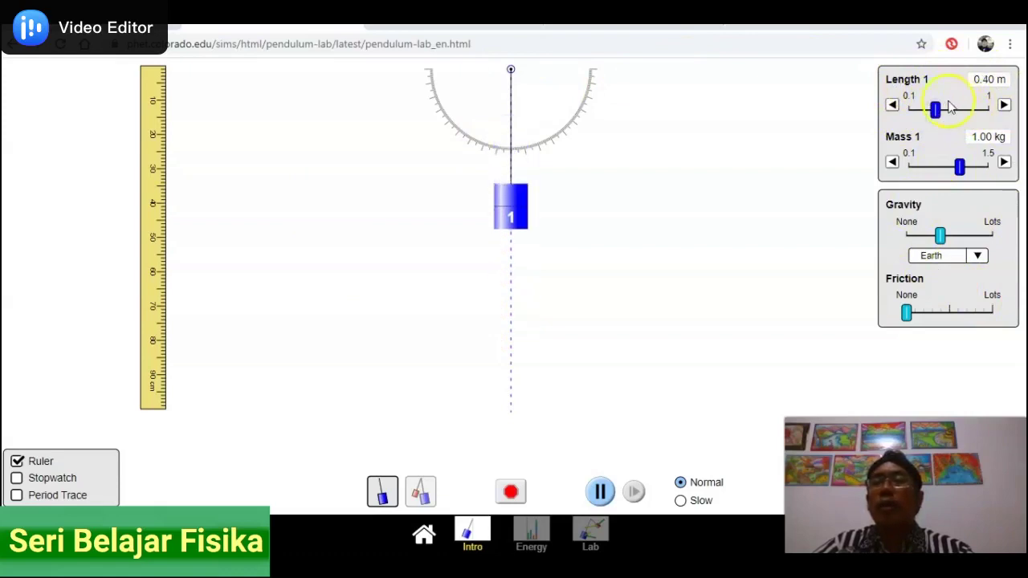
pyautogui.click(1004, 106)
pyautogui.click(1005, 107)
pyautogui.click(1004, 106)
pyautogui.click(1005, 106)
pyautogui.click(892, 105)
pyautogui.click(892, 106)
pyautogui.click(891, 105)
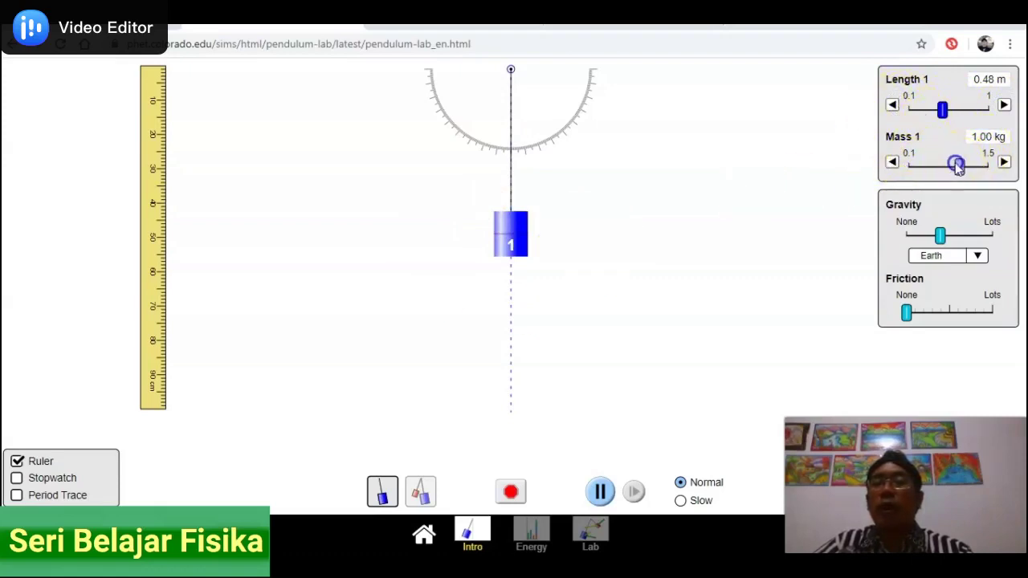
pyautogui.moveTo(959, 166); pyautogui.dragTo(942, 166)
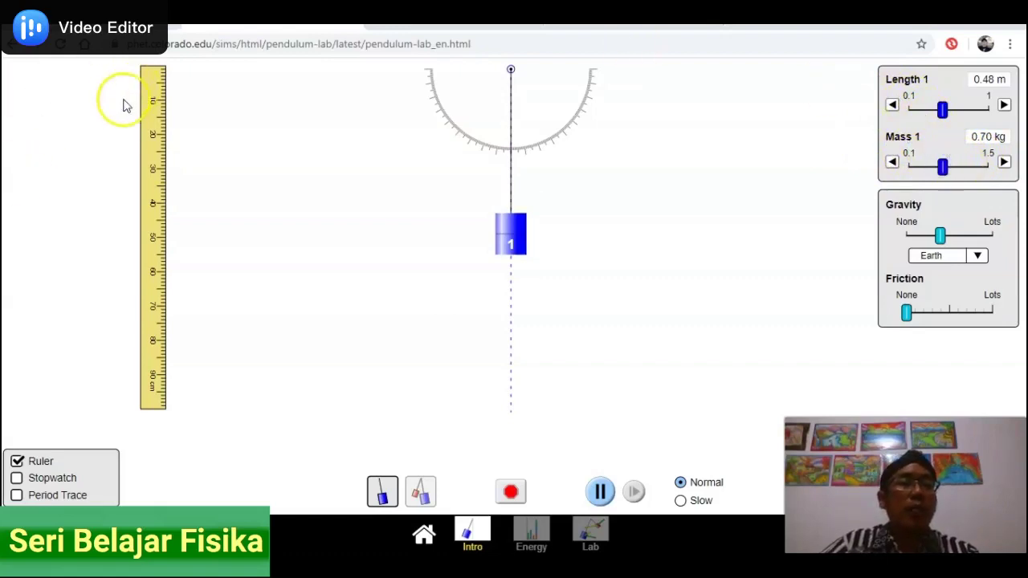
# Show the stopwatch alongside the ruler and leave the period trace hidden
pyautogui.click(20, 462)
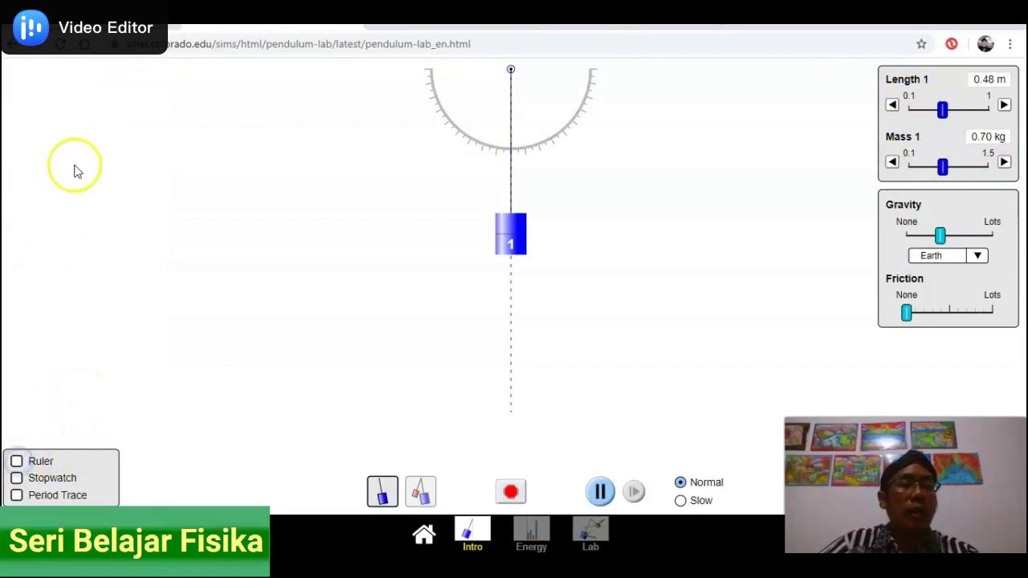
pyautogui.click(18, 463)
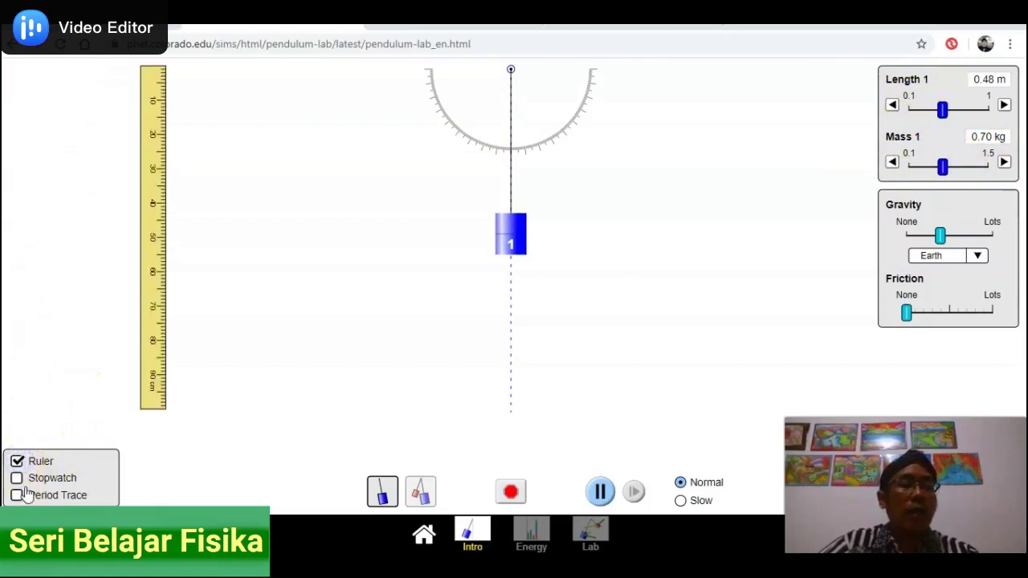
pyautogui.click(16, 479)
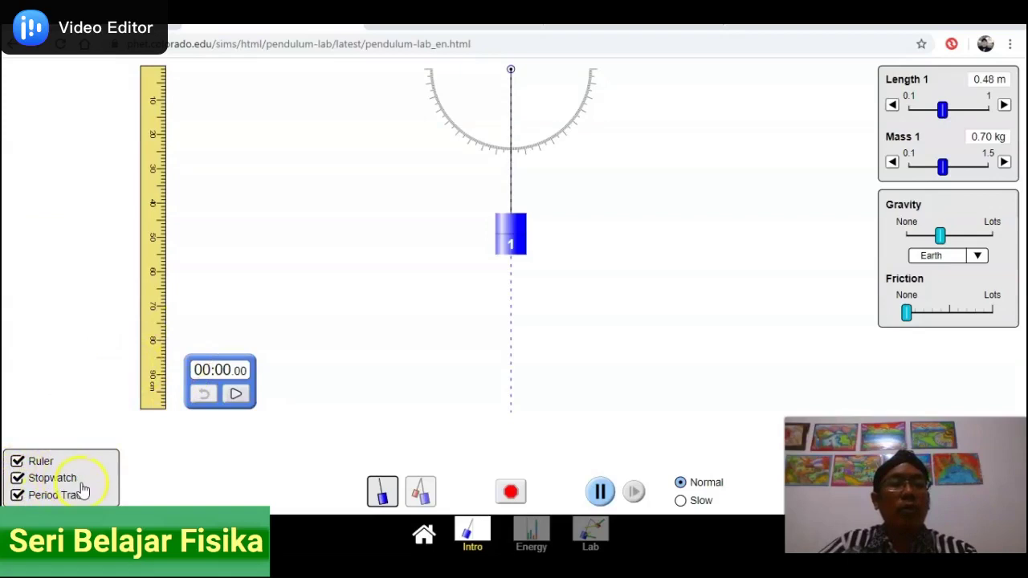
pyautogui.click(17, 496)
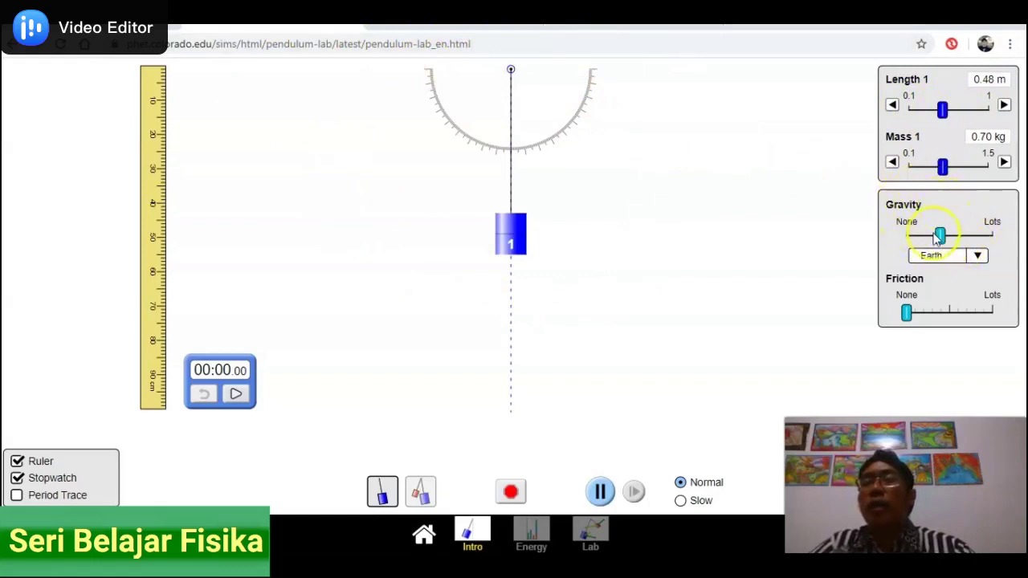
# Keep gravity on Earth and set pendulum 1 to a mass of 0.50 kg and a length of 0.50 m
pyautogui.click(978, 257)
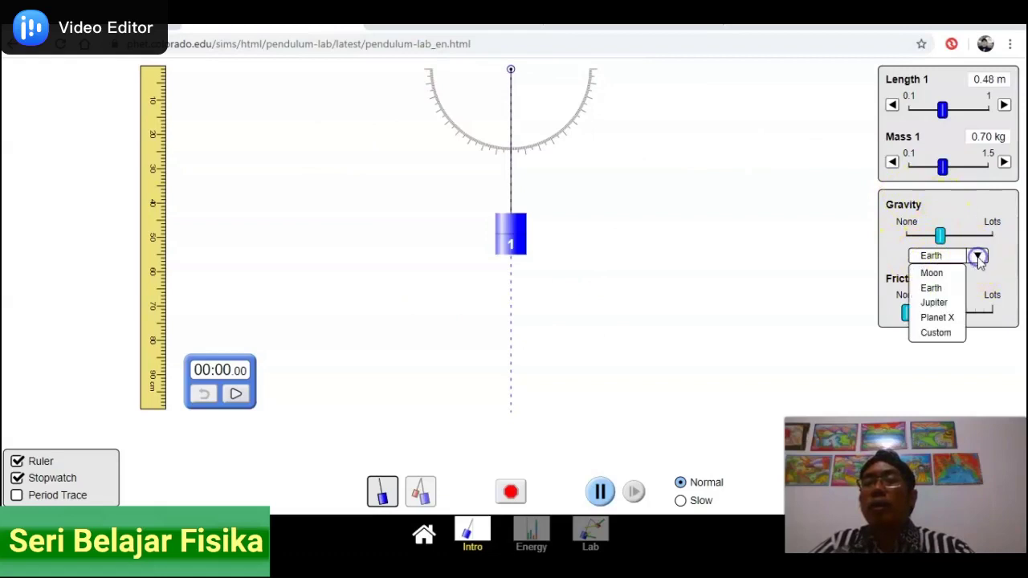
pyautogui.click(941, 293)
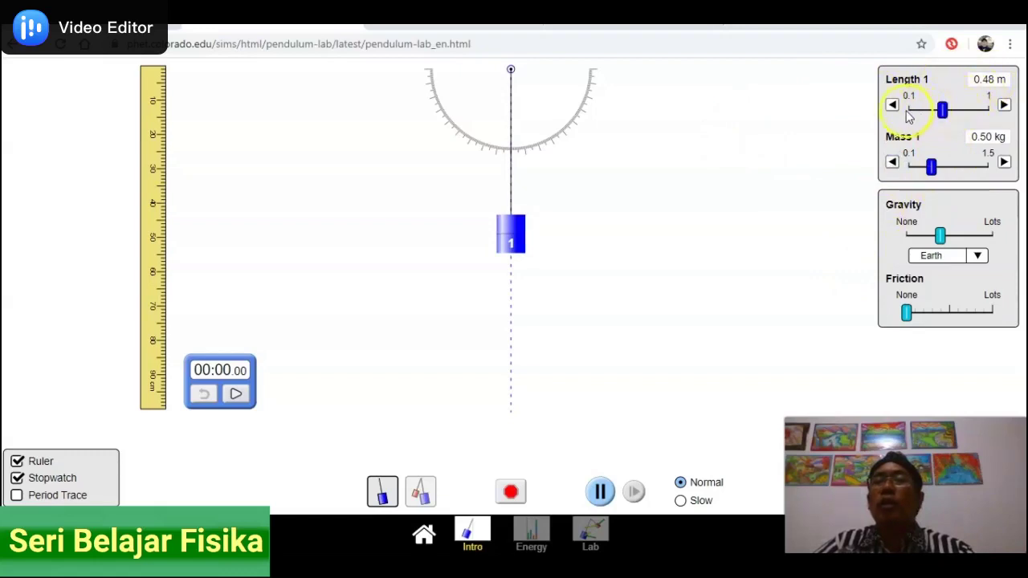
pyautogui.click(1004, 105)
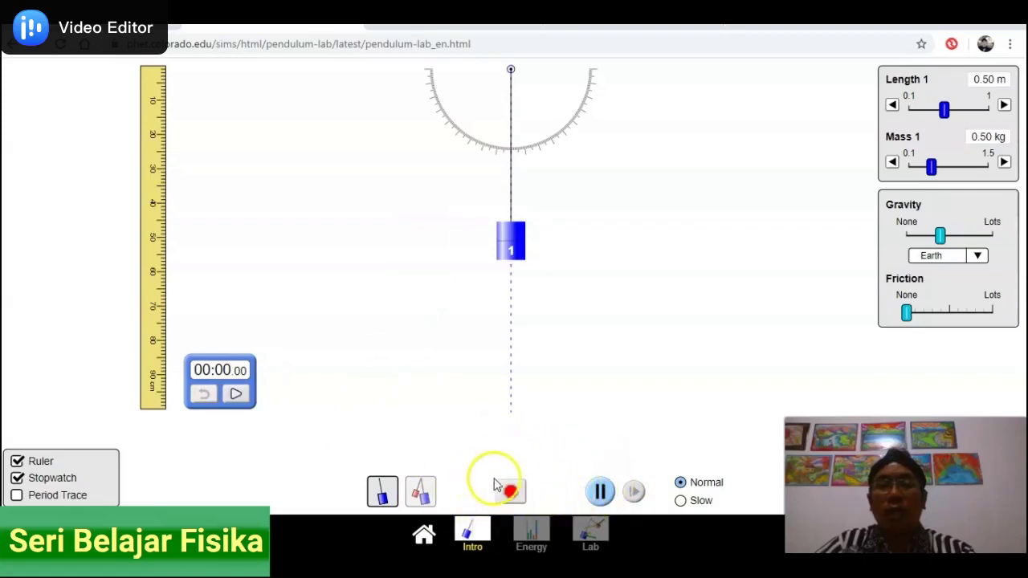
# Make a trial swing with the stopwatch running by pulling the paused pendulum slightly to the left, and return it to rest
pyautogui.click(600, 491)
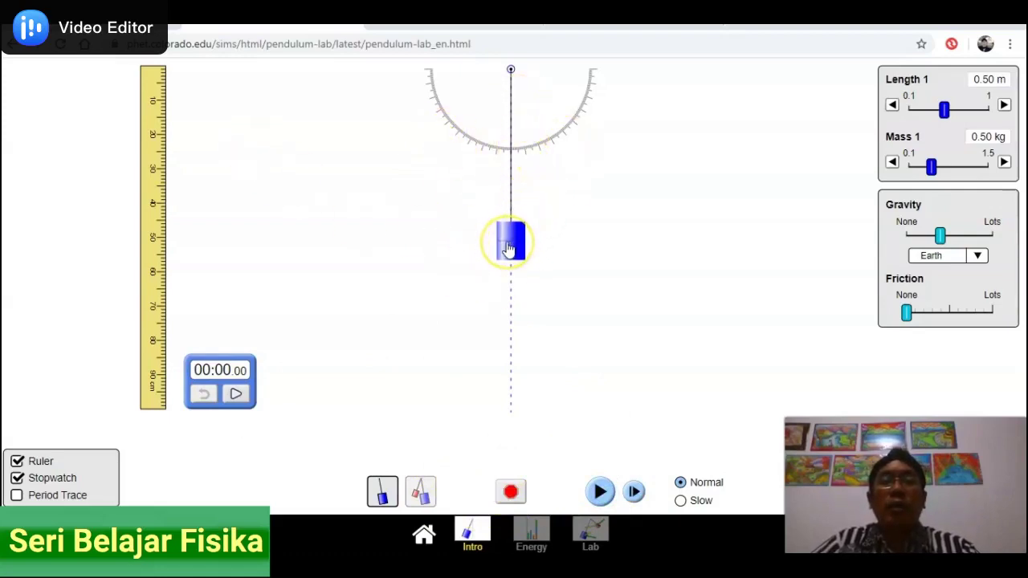
pyautogui.moveTo(509, 247); pyautogui.dragTo(461, 252)
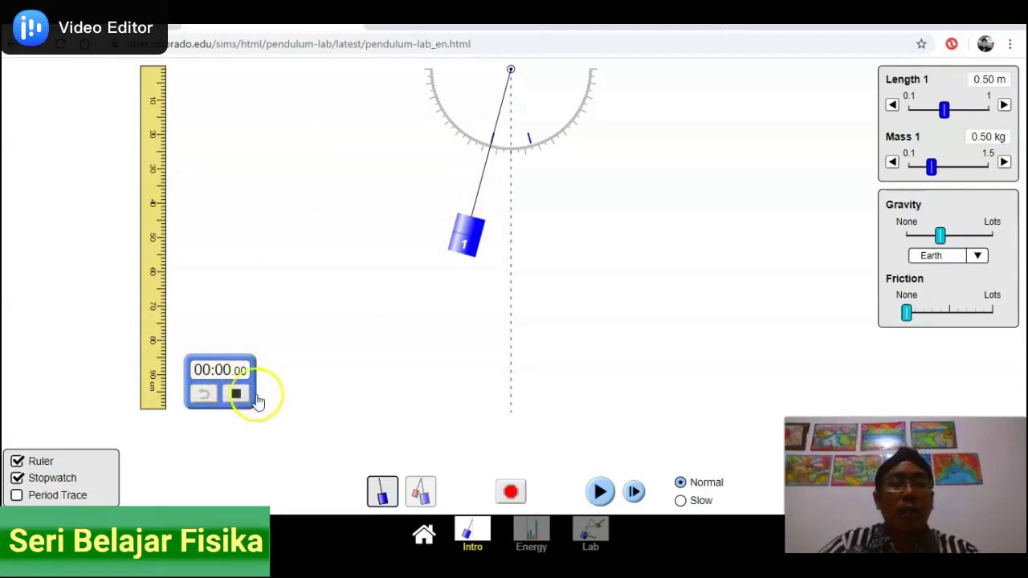
pyautogui.click(601, 494)
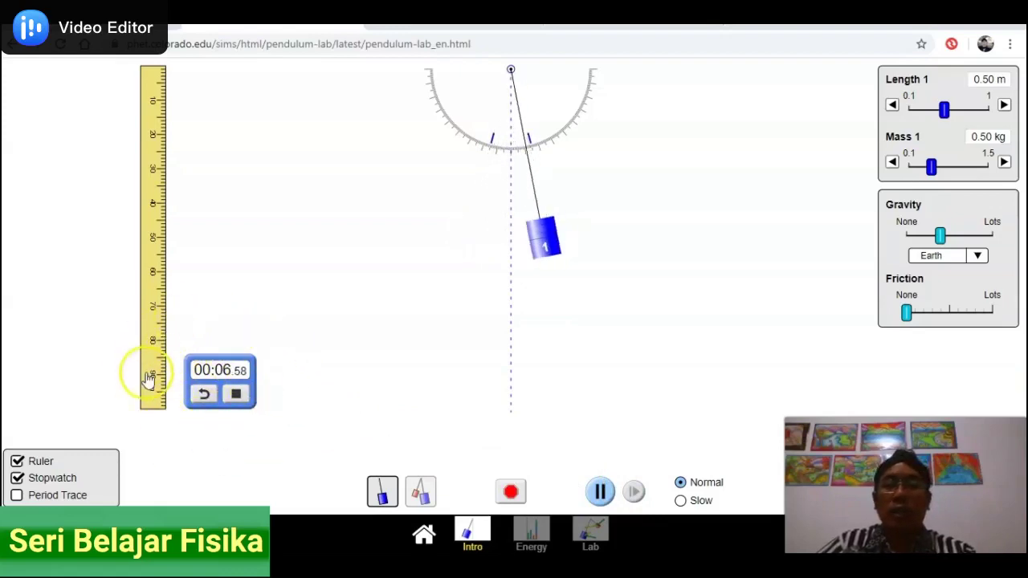
pyautogui.click(602, 491)
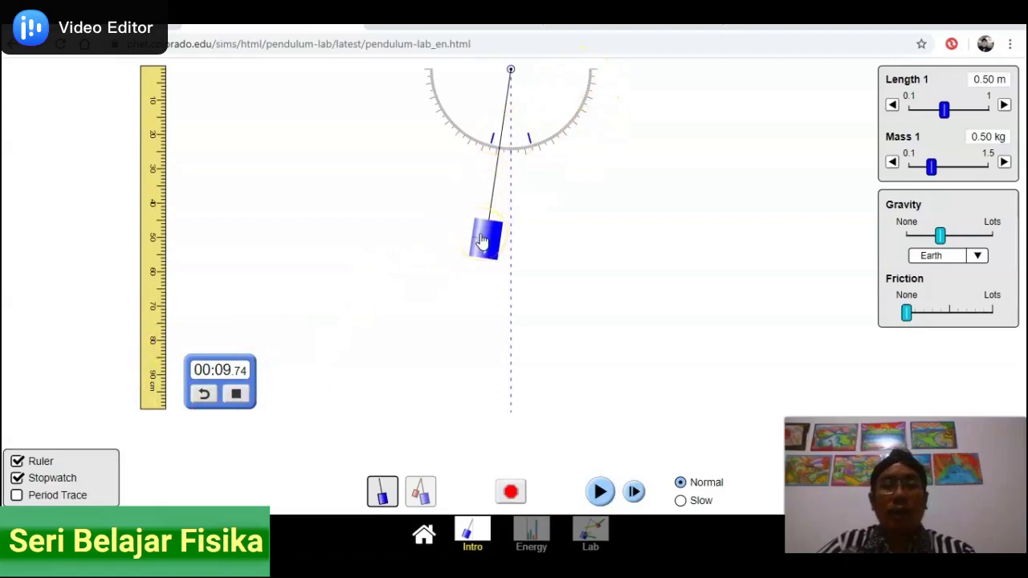
pyautogui.click(511, 491)
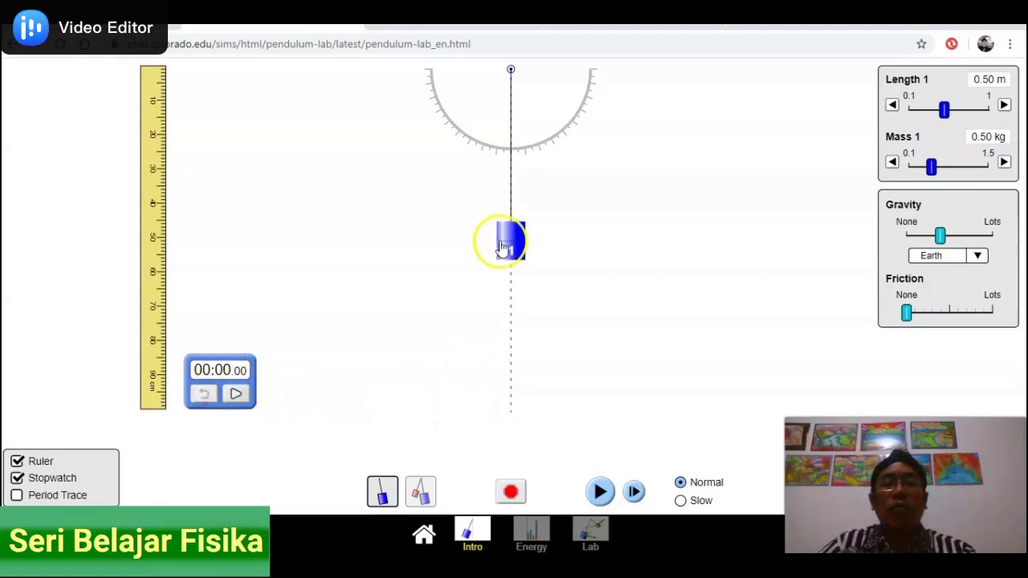
pyautogui.moveTo(514, 236); pyautogui.dragTo(469, 233)
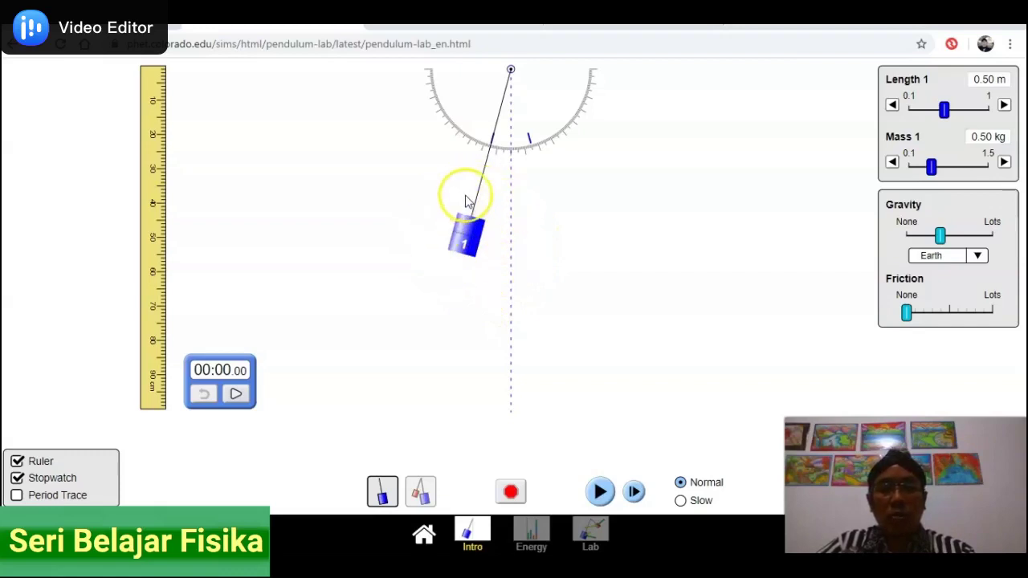
pyautogui.click(471, 233)
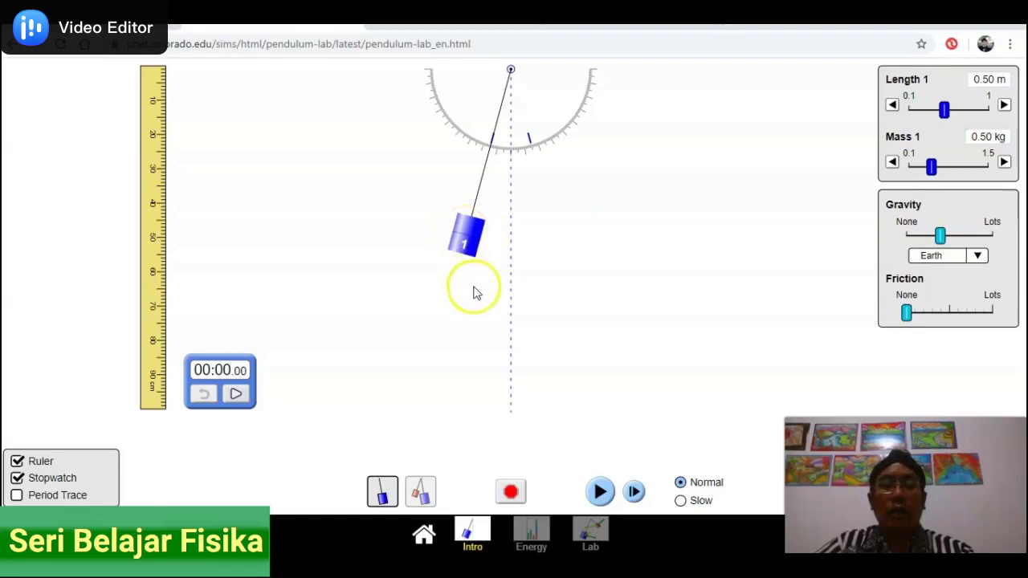
pyautogui.click(599, 493)
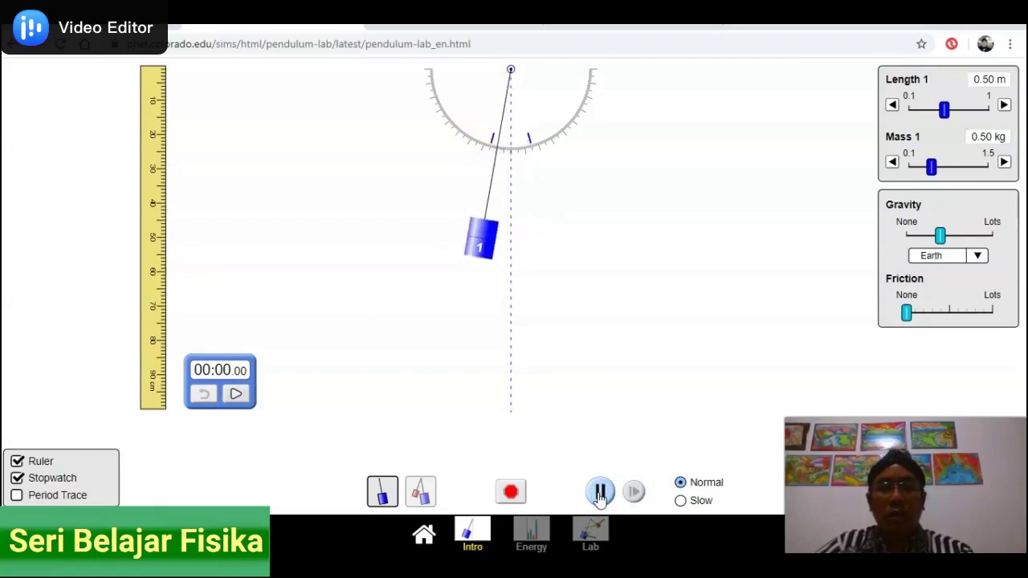
pyautogui.click(599, 495)
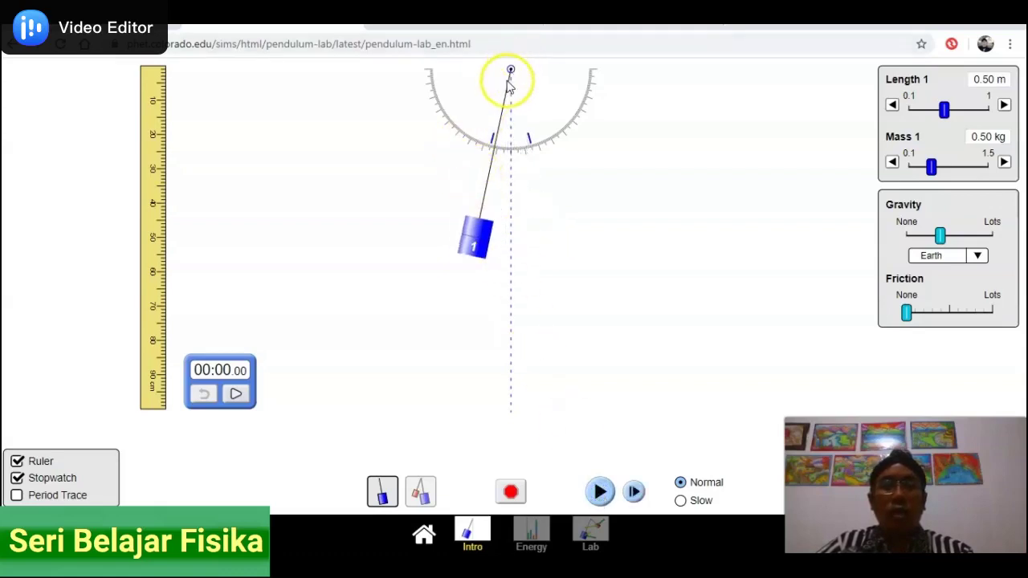
pyautogui.moveTo(498, 128); pyautogui.dragTo(493, 160)
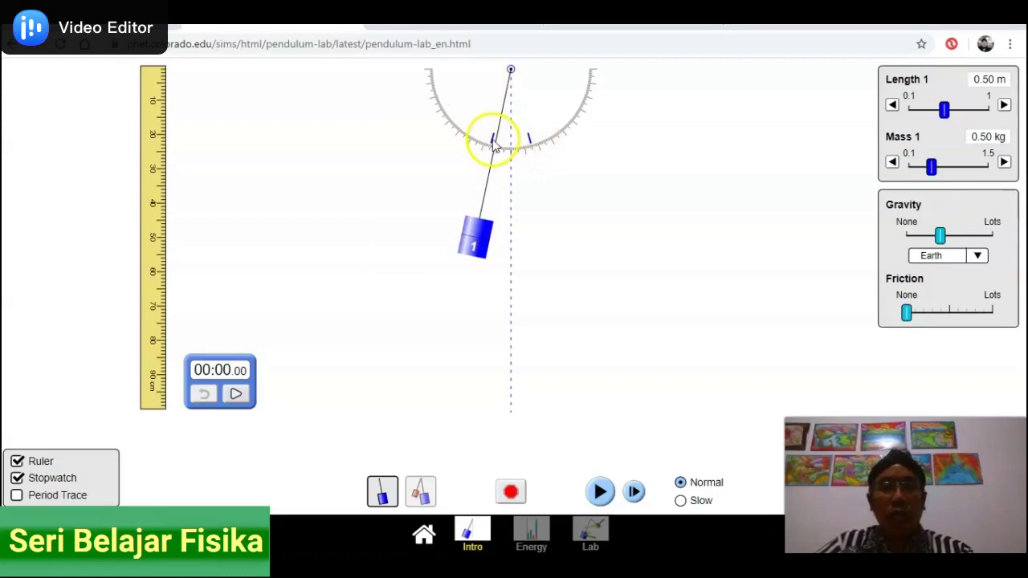
pyautogui.click(511, 493)
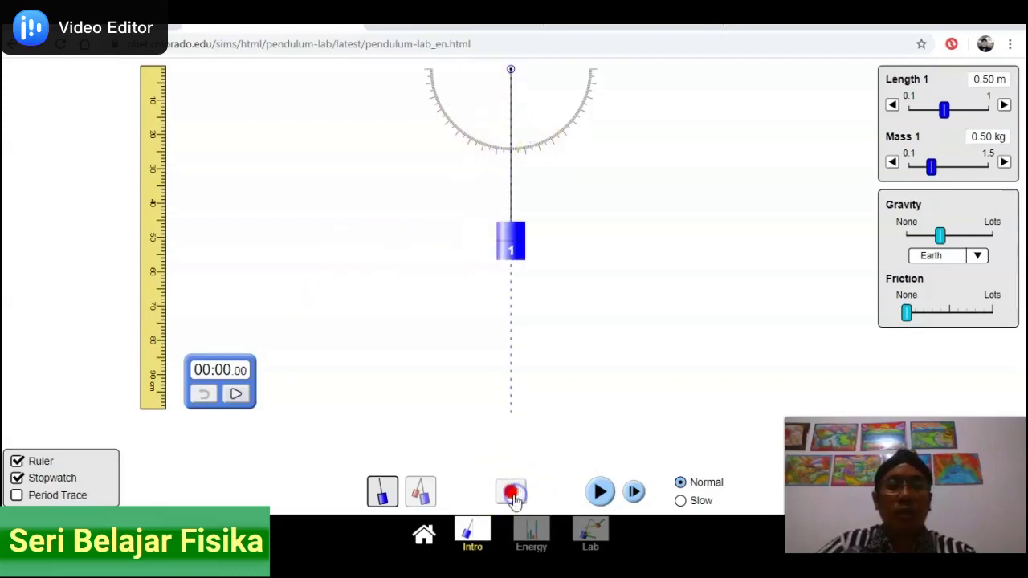
# Start the stopwatch, pull the paused pendulum slightly to the left and run the simulation to time its swings
pyautogui.click(236, 395)
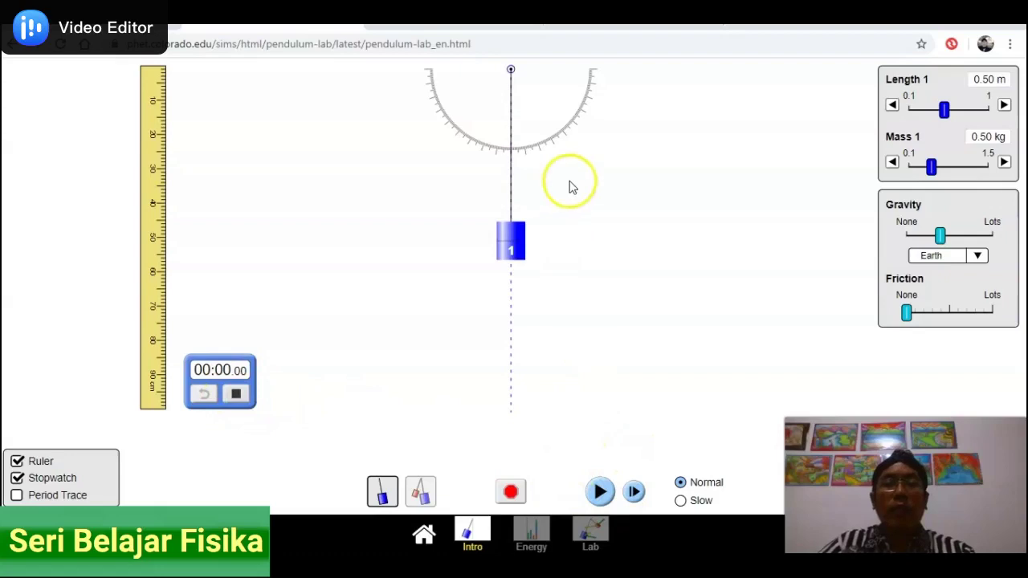
pyautogui.moveTo(509, 244); pyautogui.dragTo(466, 238)
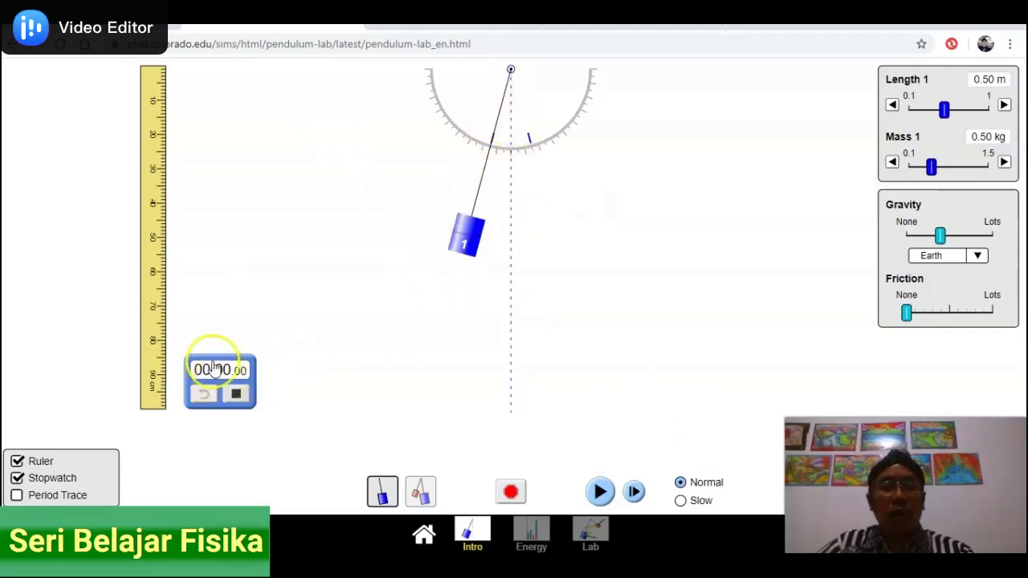
pyautogui.click(601, 492)
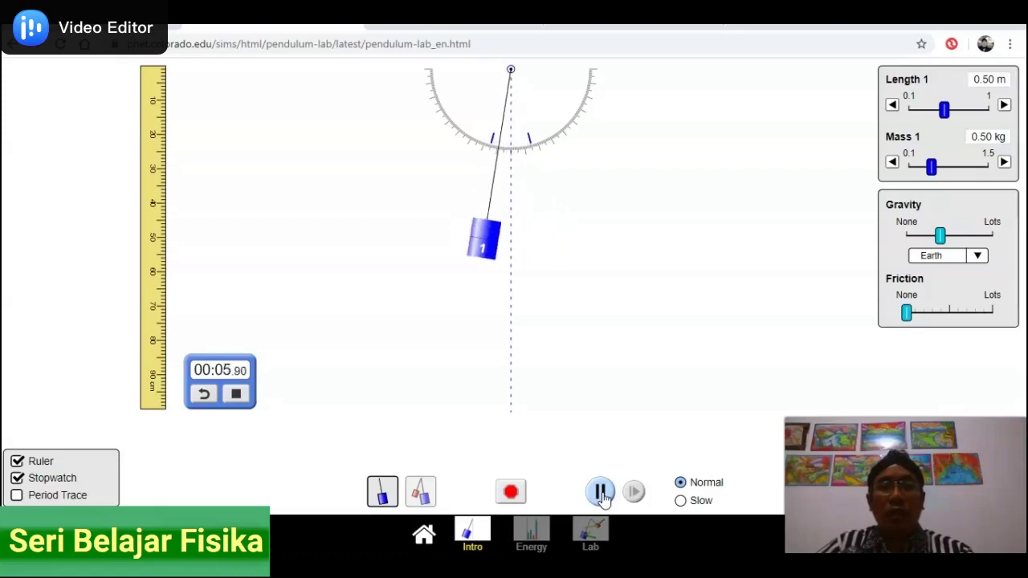
# Pause the simulation after five full swings and switch to the experiment data table in Excel
pyautogui.click(601, 493)
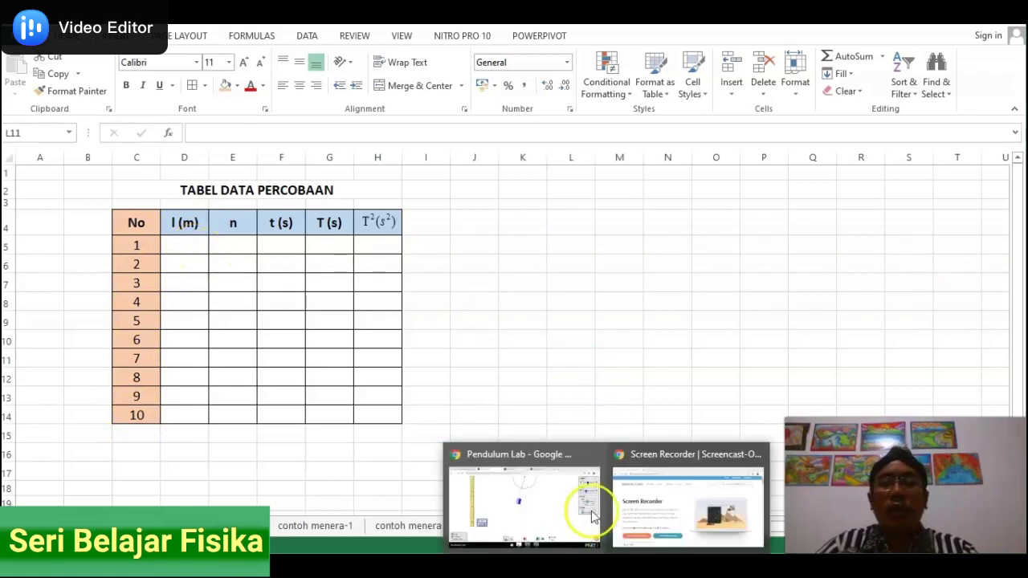
pyautogui.click(566, 497)
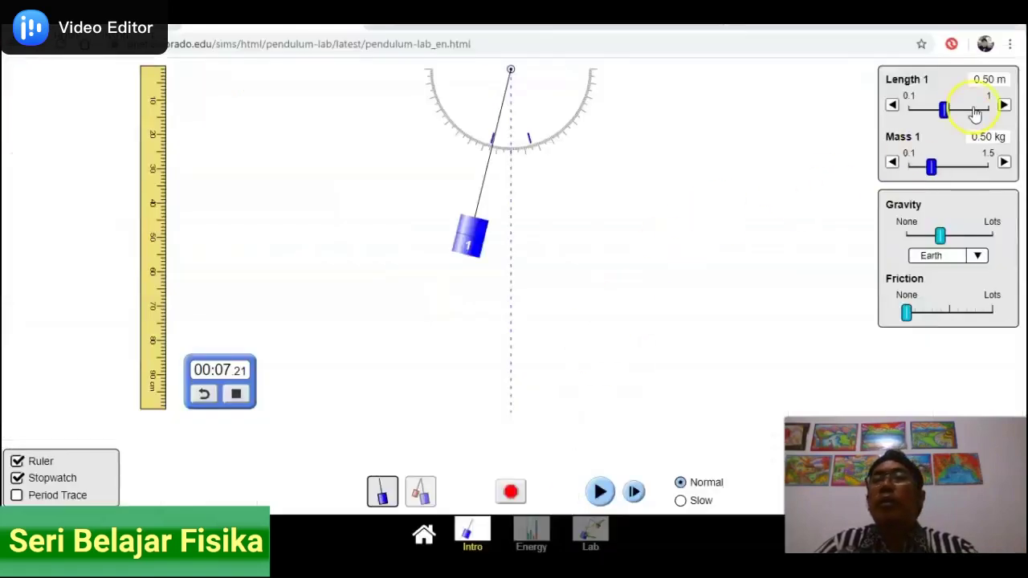
pyautogui.moveTo(643, 566)
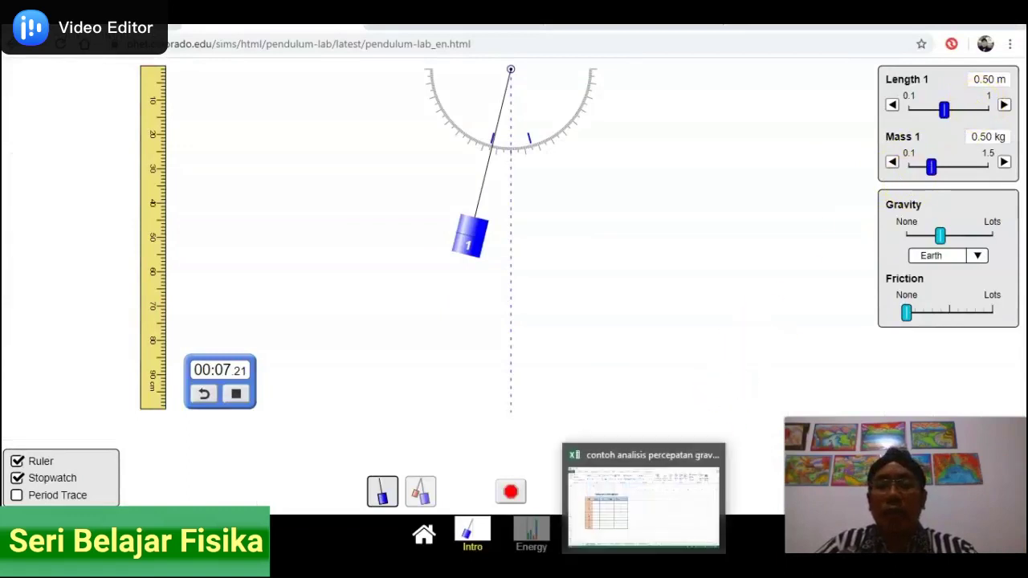
pyautogui.click(643, 502)
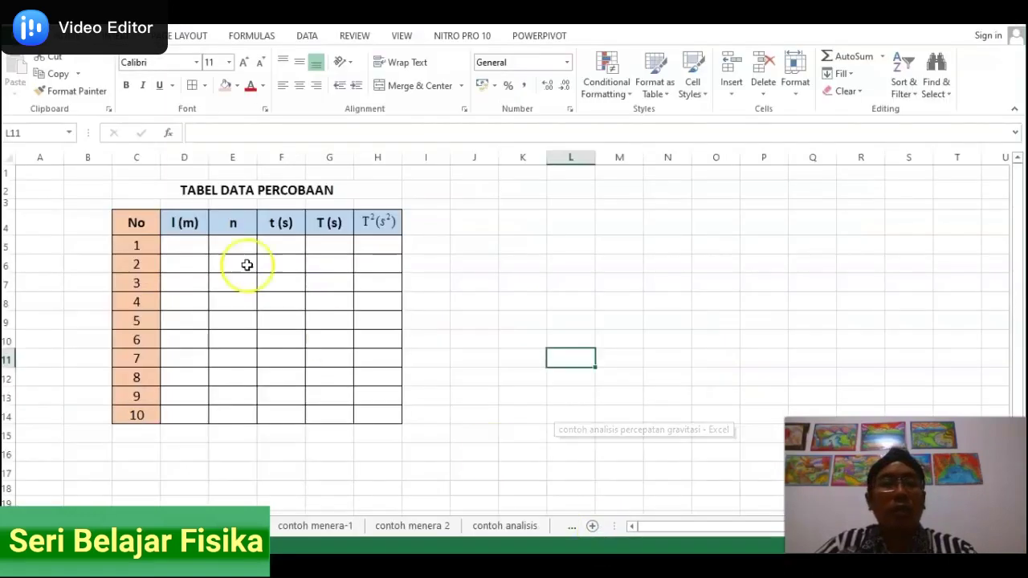
# In row 1 of the data table, enter 0,5 for the length l (m) and 5 for the number of swings n
pyautogui.click(188, 245)
pyautogui.write('0')
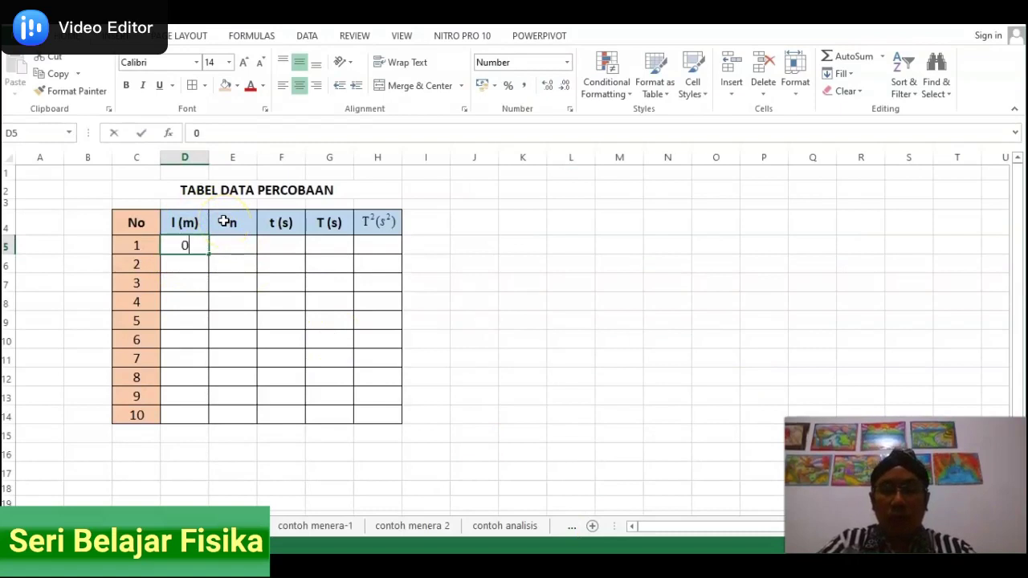
pyautogui.write(',')
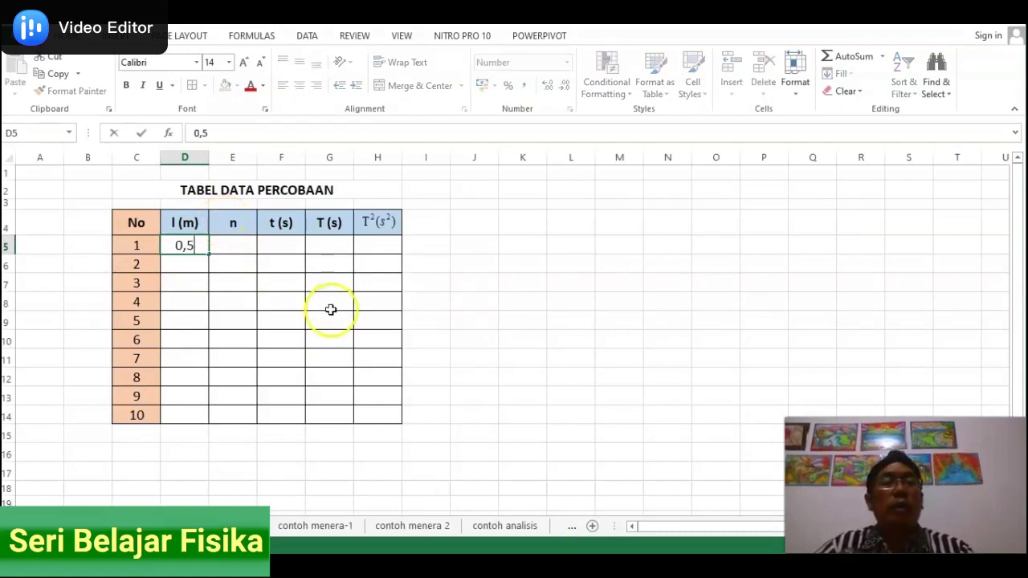
pyautogui.write('5')
pyautogui.click(253, 251)
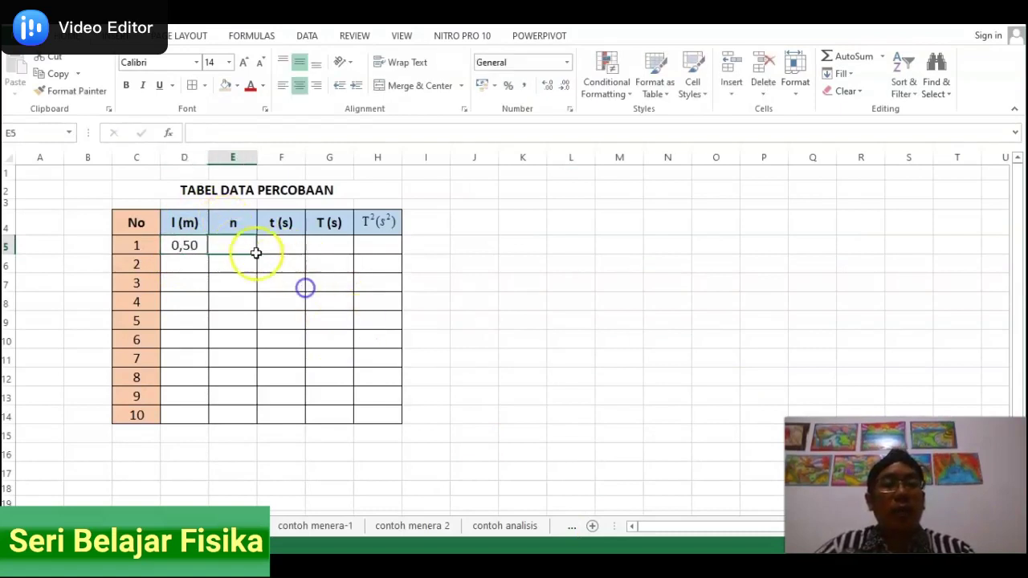
pyautogui.write('5')
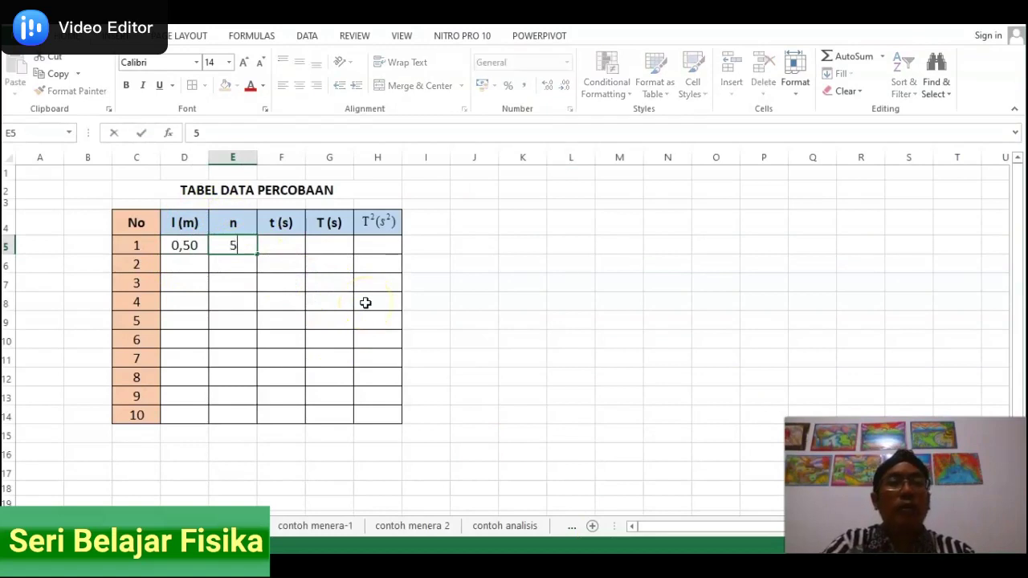
# Check the stopwatch in Pendulum Lab and enter 7,21 for the time t (s) in row 1 of the Excel table
pyautogui.click(276, 246)
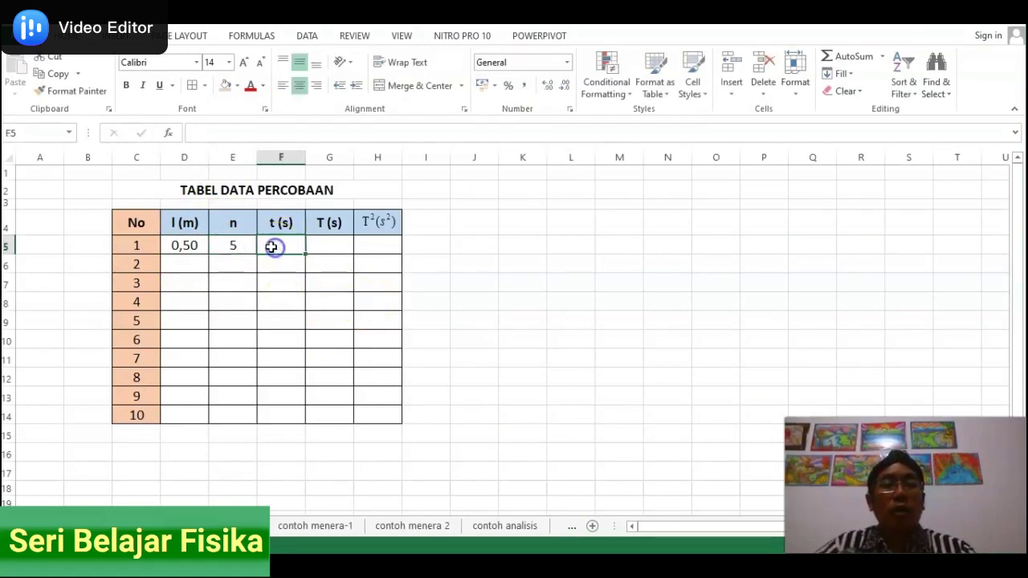
pyautogui.moveTo(562, 543)
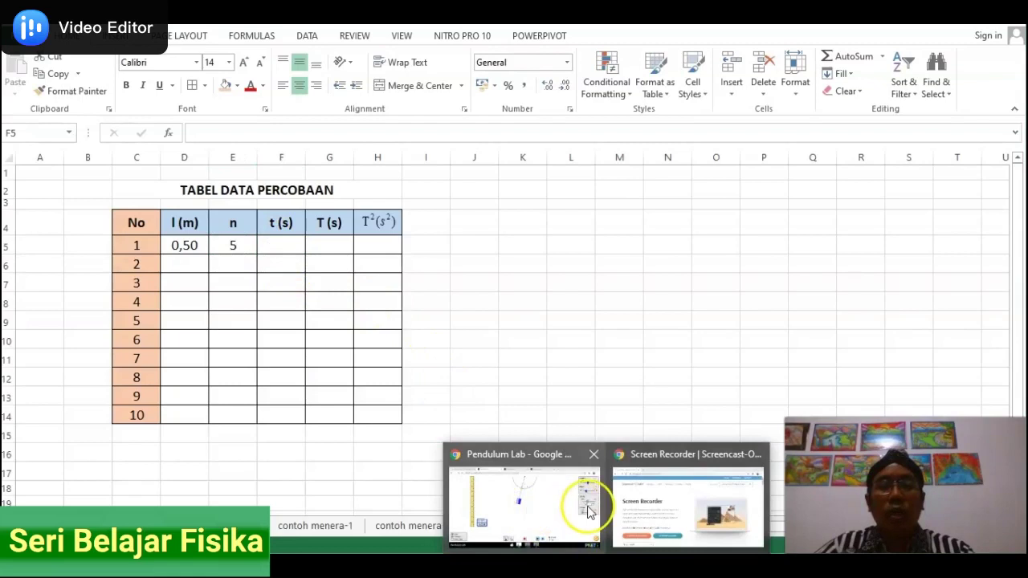
pyautogui.click(541, 503)
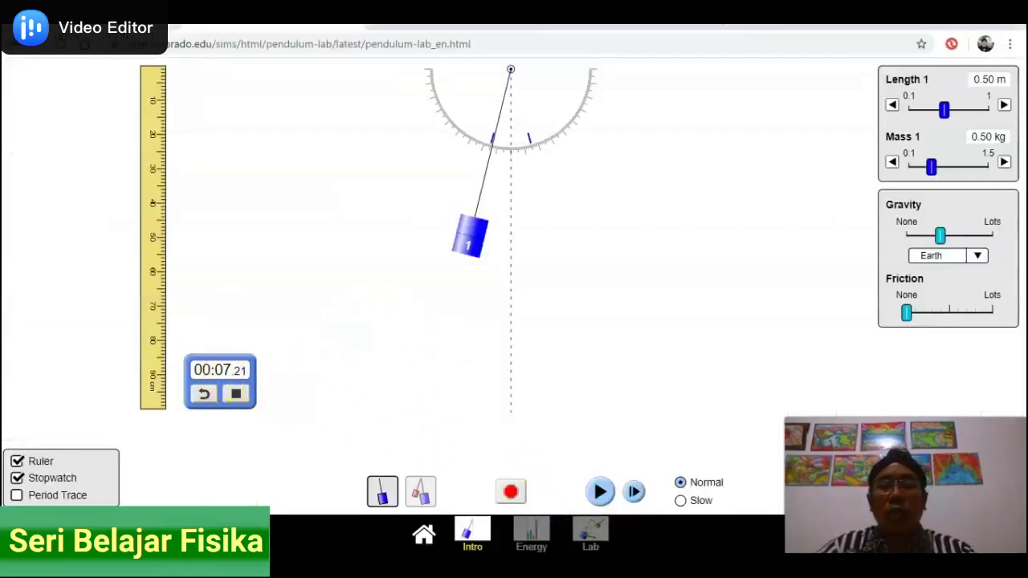
pyautogui.click(530, 553)
pyautogui.write('7,21')
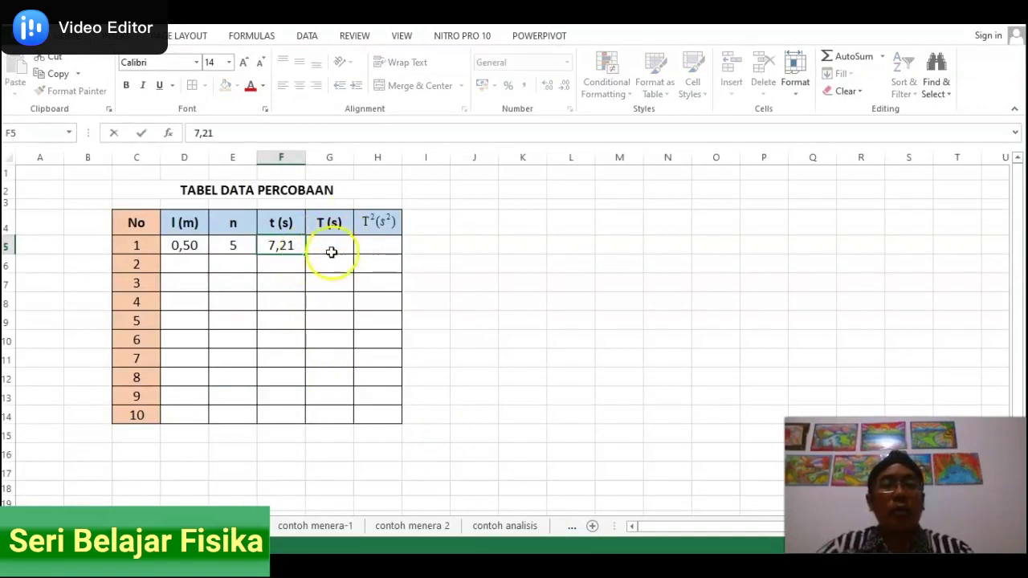
# Calculate the period T (s) in row 1 by dividing the time by the number of swings with =F5/E5
pyautogui.click(329, 249)
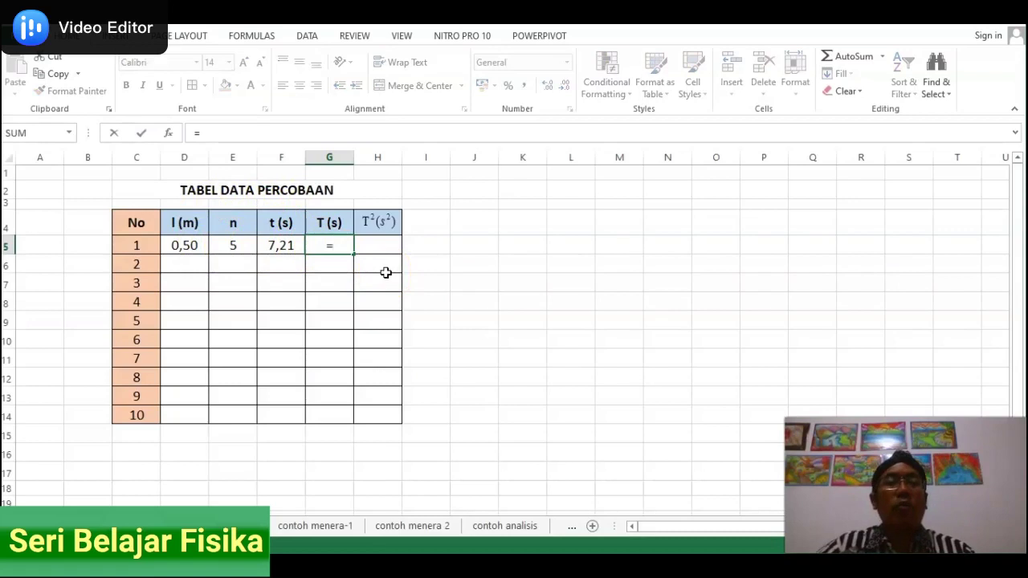
pyautogui.click(328, 248)
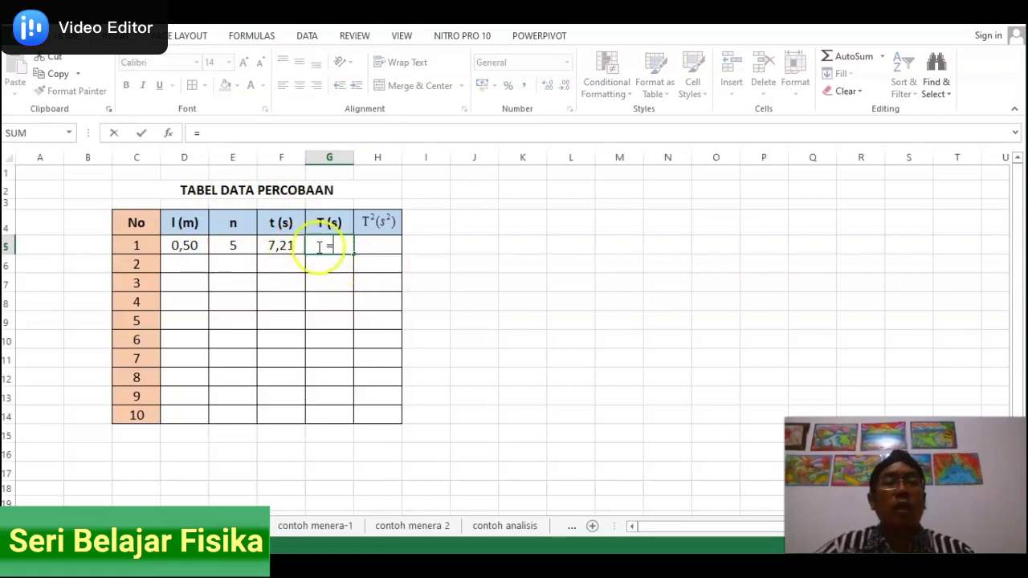
pyautogui.click(282, 247)
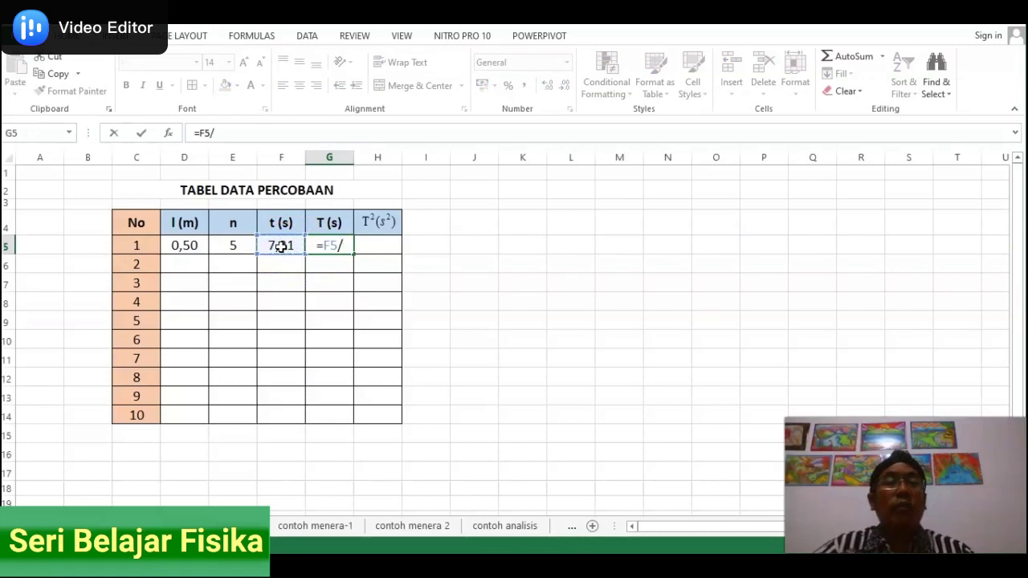
pyautogui.write('/')
pyautogui.click(242, 248)
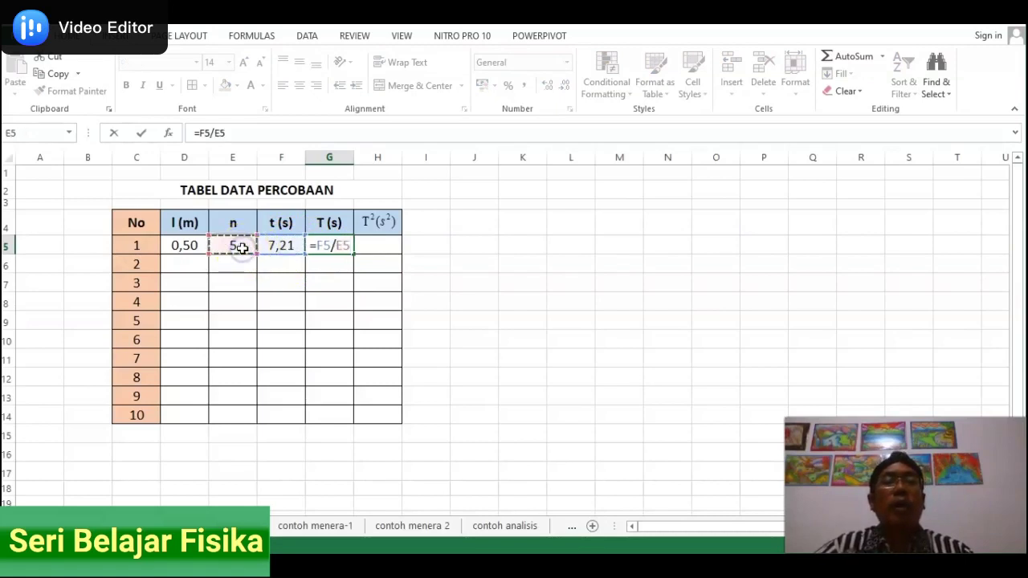
pyautogui.press('Return')
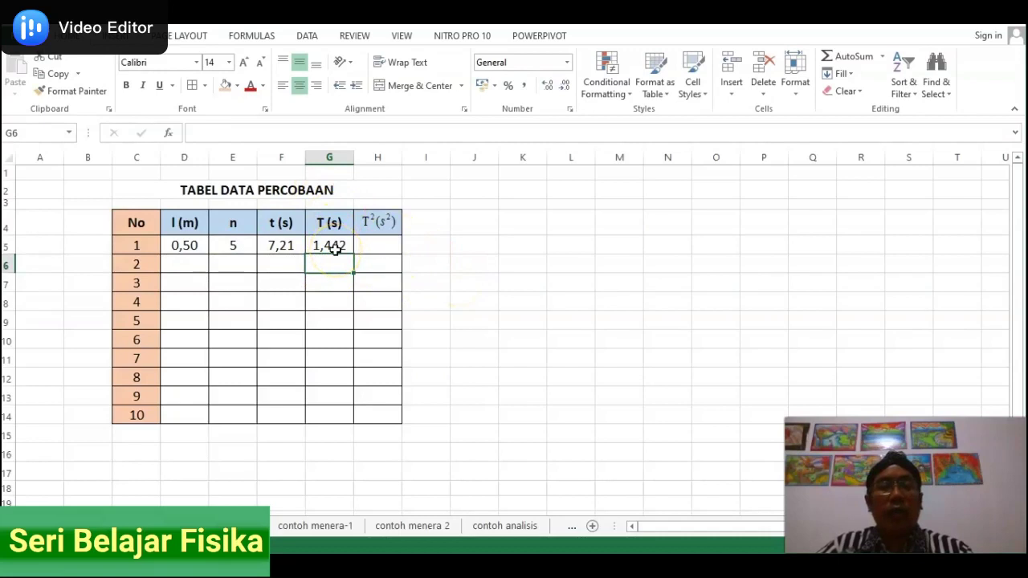
pyautogui.click(379, 241)
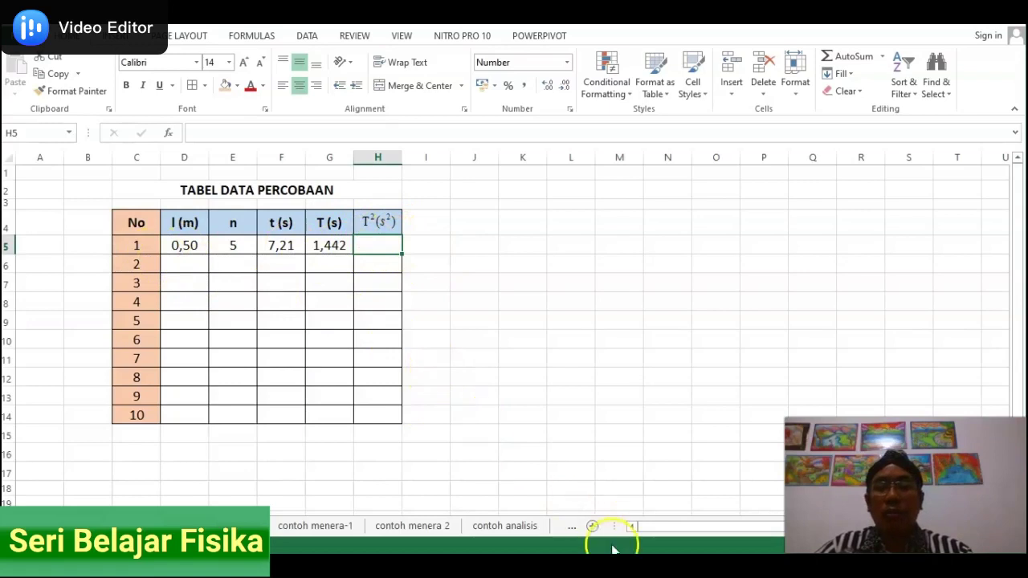
# Switch to Pendulum Lab in Chrome, bring the pendulum to rest and set its length to 0.55 m
pyautogui.moveTo(608, 566)
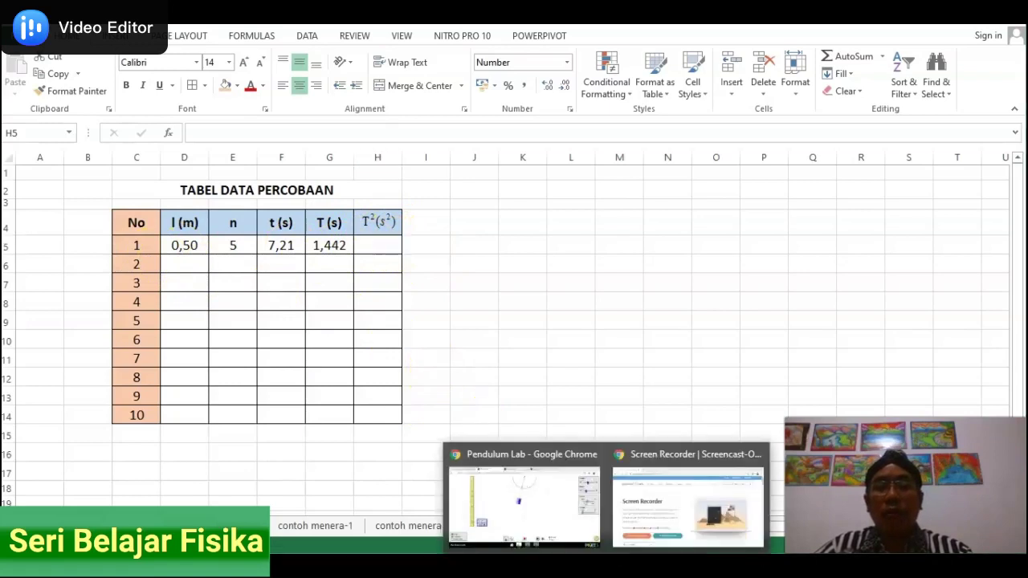
pyautogui.click(551, 515)
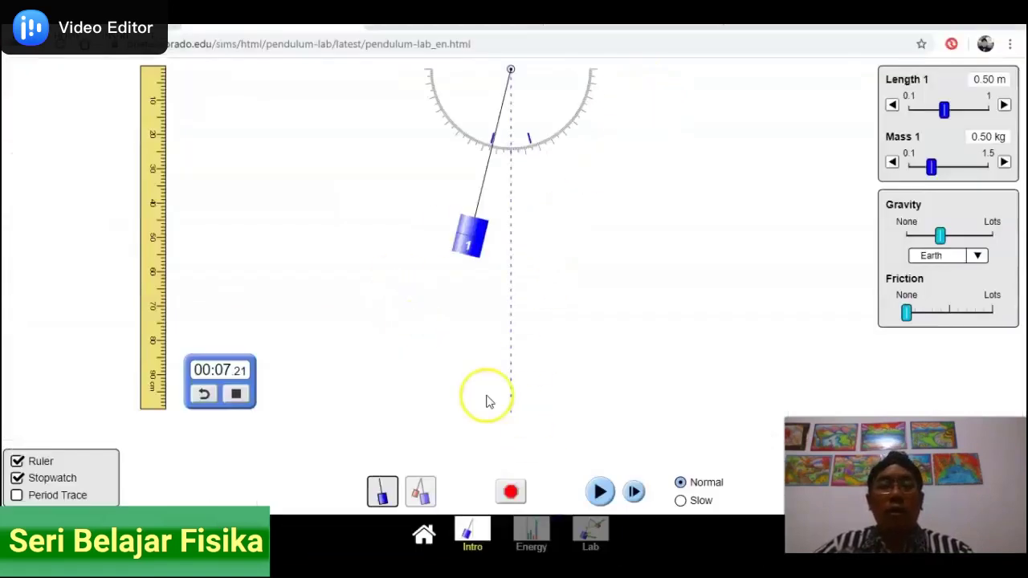
pyautogui.click(511, 494)
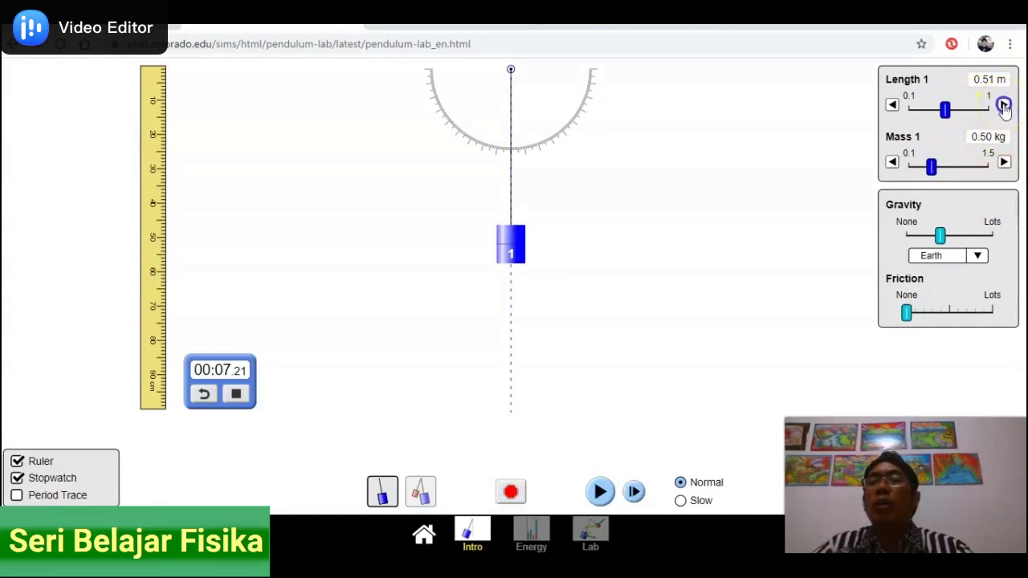
pyautogui.click(1005, 105)
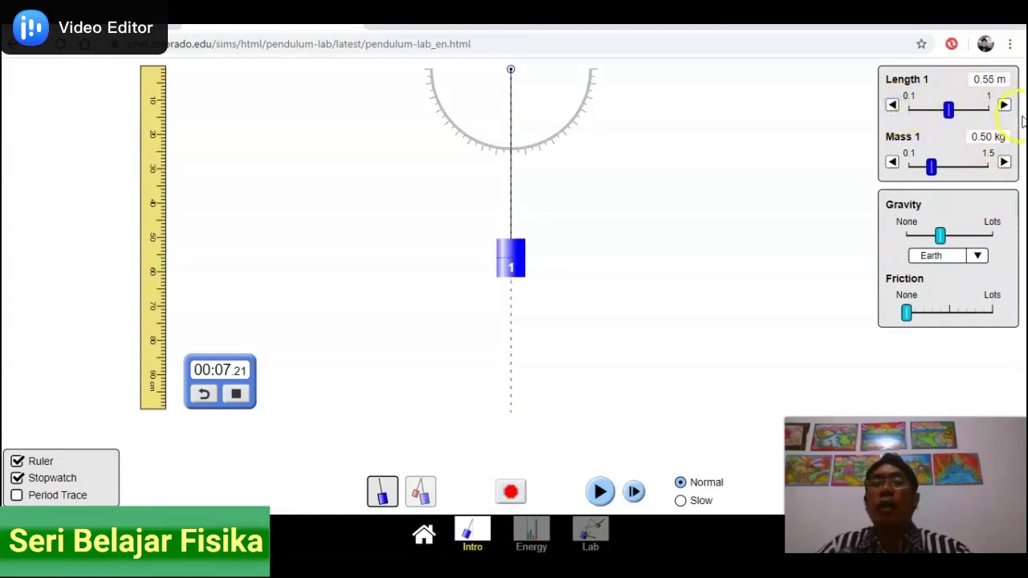
pyautogui.click(832, 162)
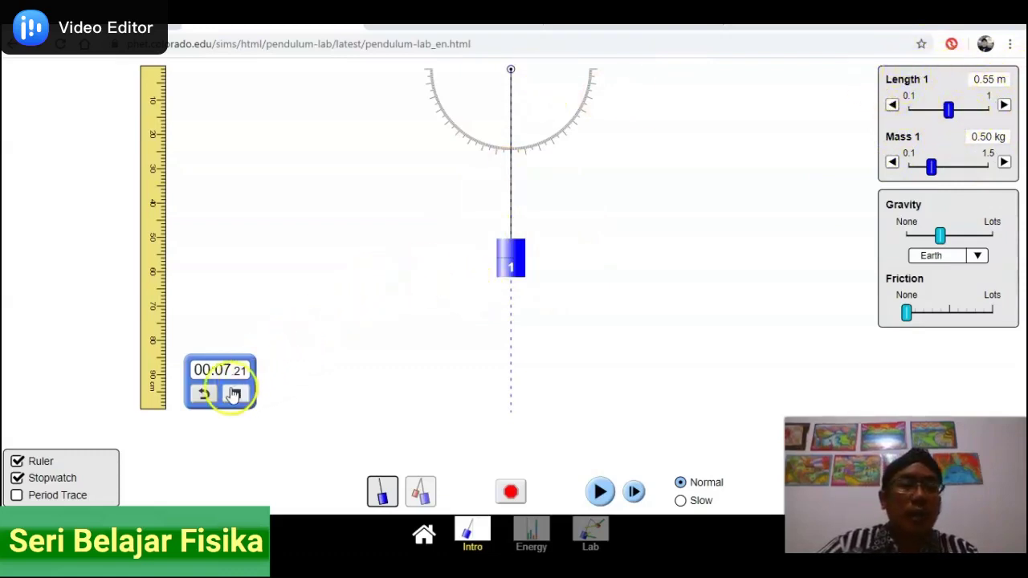
# Reset the stopwatch to zero and time five swings of the pendulum, released from slightly left of vertical
pyautogui.click(205, 396)
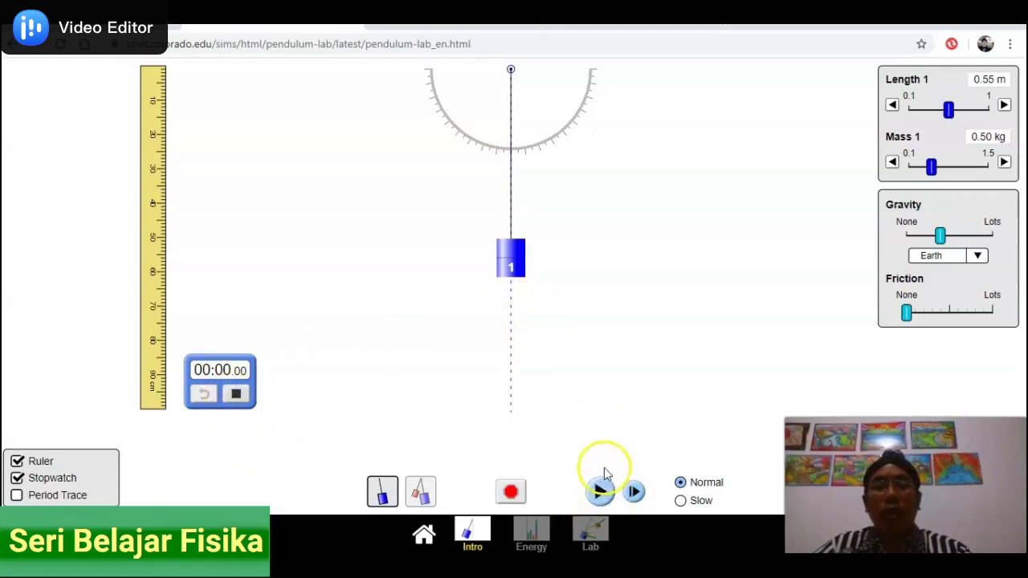
pyautogui.moveTo(512, 257); pyautogui.dragTo(467, 250)
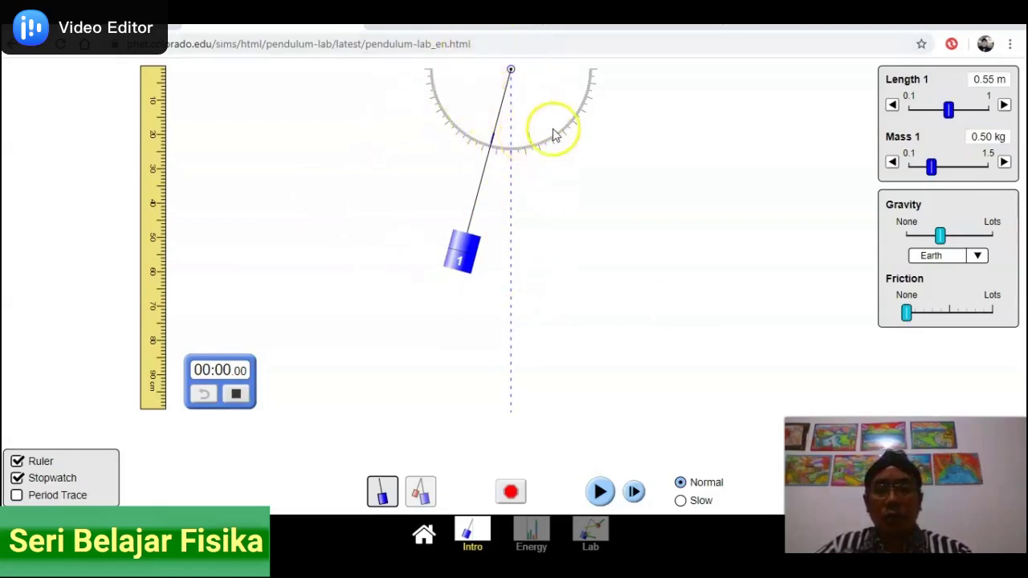
pyautogui.click(601, 492)
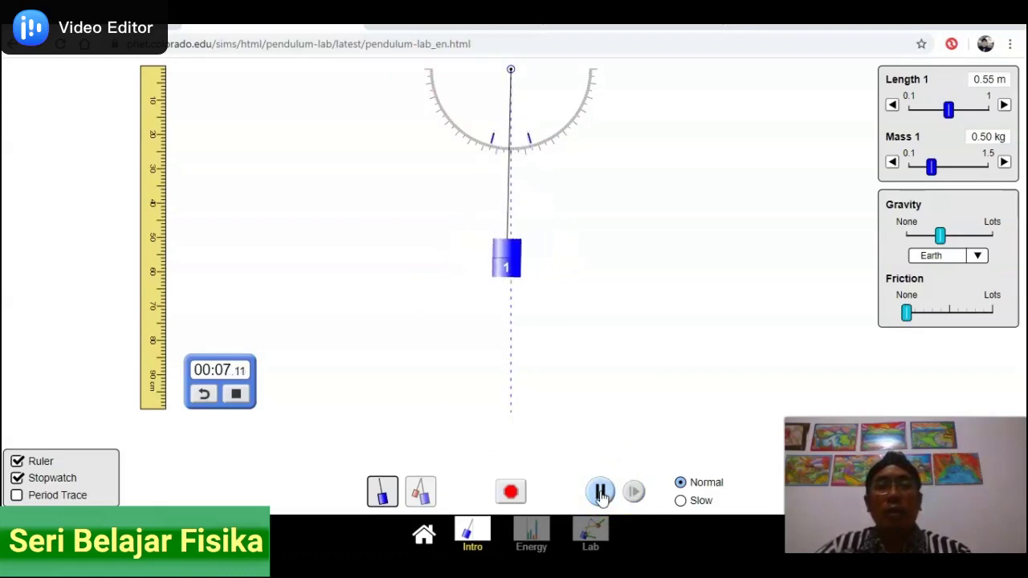
pyautogui.click(601, 492)
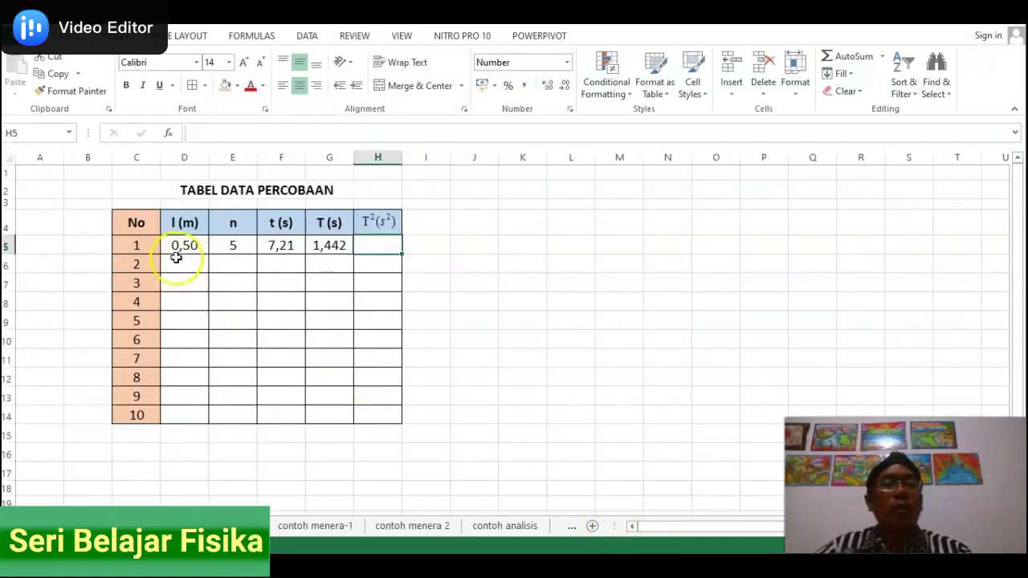
# In row 2 of the Excel data table, enter length 0,55, number of swings 5 and time 7,53
pyautogui.click(176, 261)
pyautogui.write('0,55')
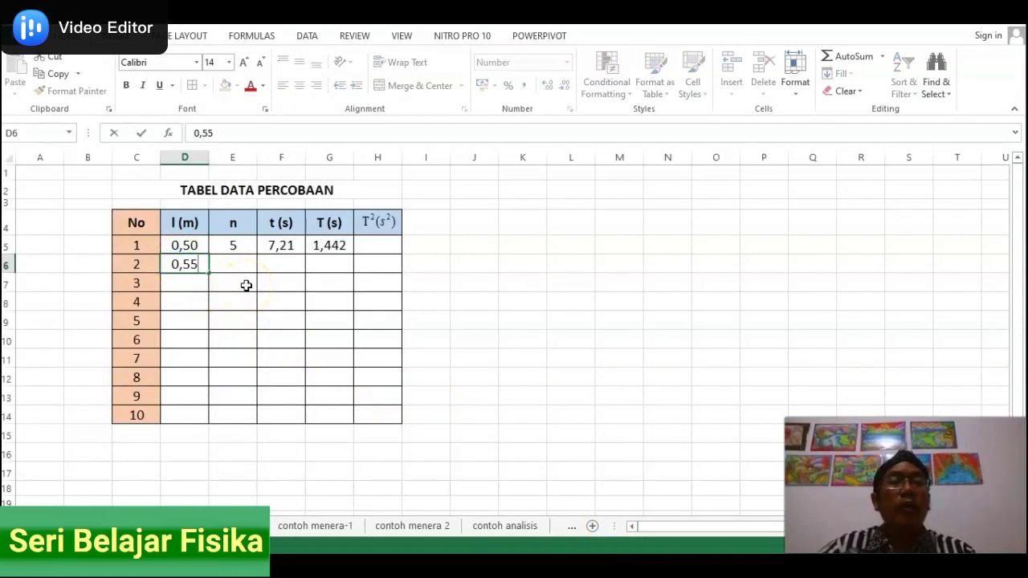
pyautogui.click(252, 268)
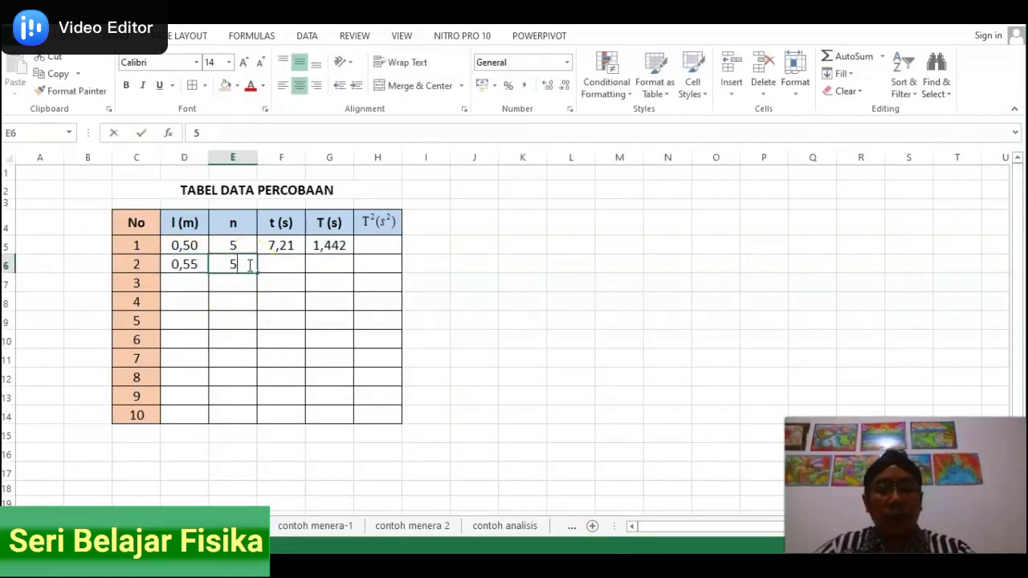
pyautogui.click(289, 269)
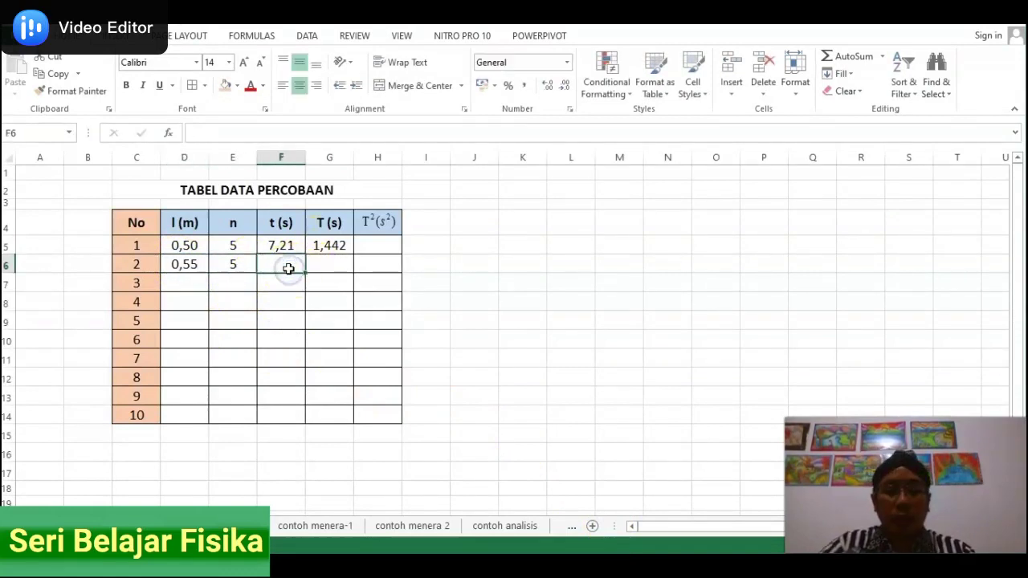
pyautogui.write('7,53')
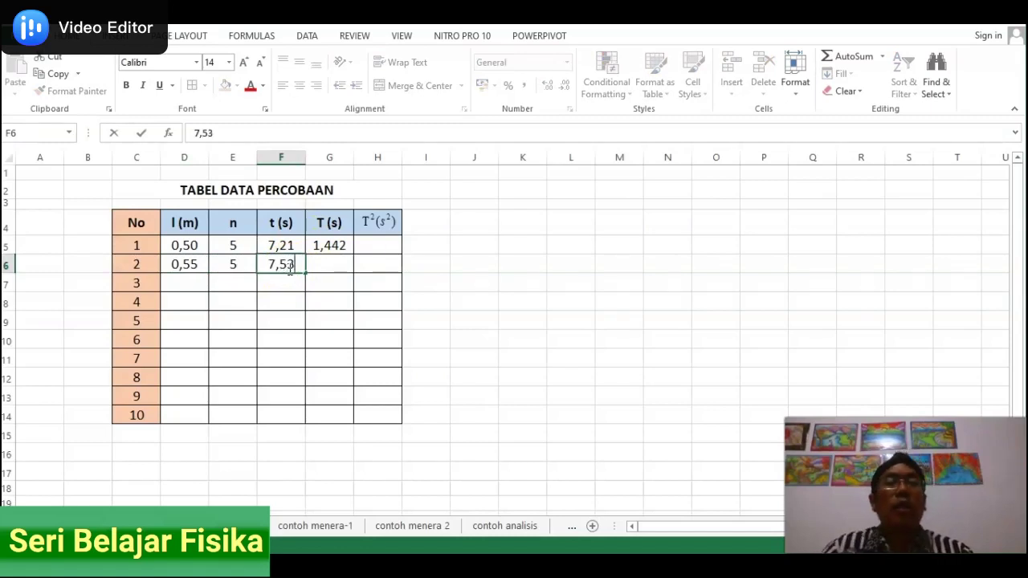
pyautogui.click(345, 321)
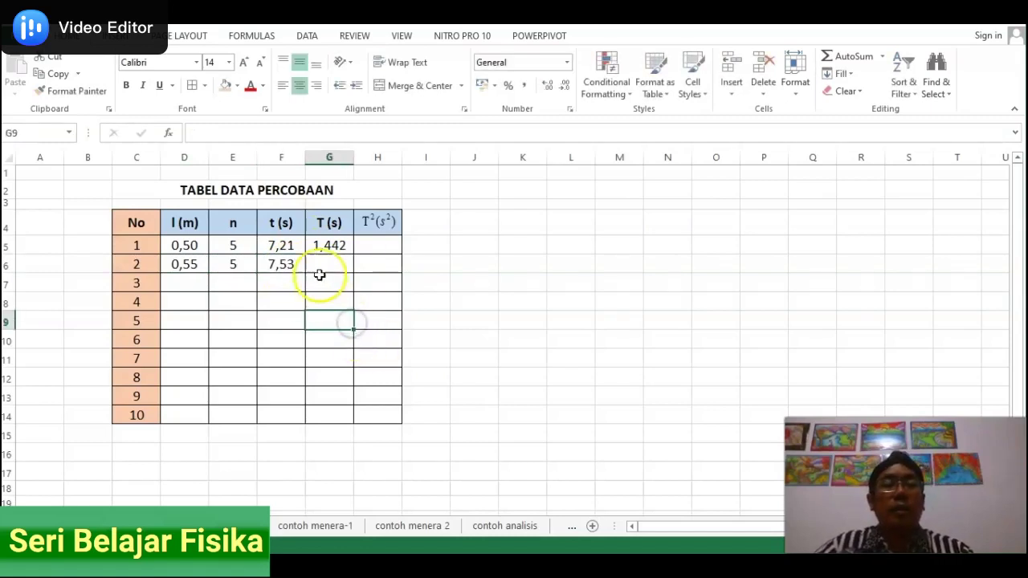
# Fill the period formula from row 1 down to row 2 of the T (s) column and select the copied cell
pyautogui.click(326, 250)
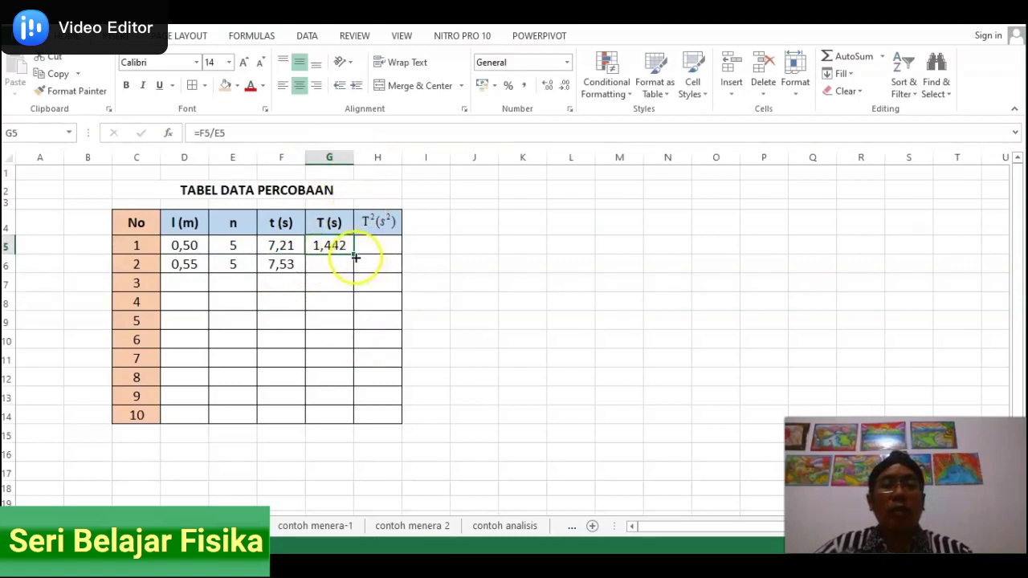
pyautogui.moveTo(352, 270); pyautogui.dragTo(350, 267)
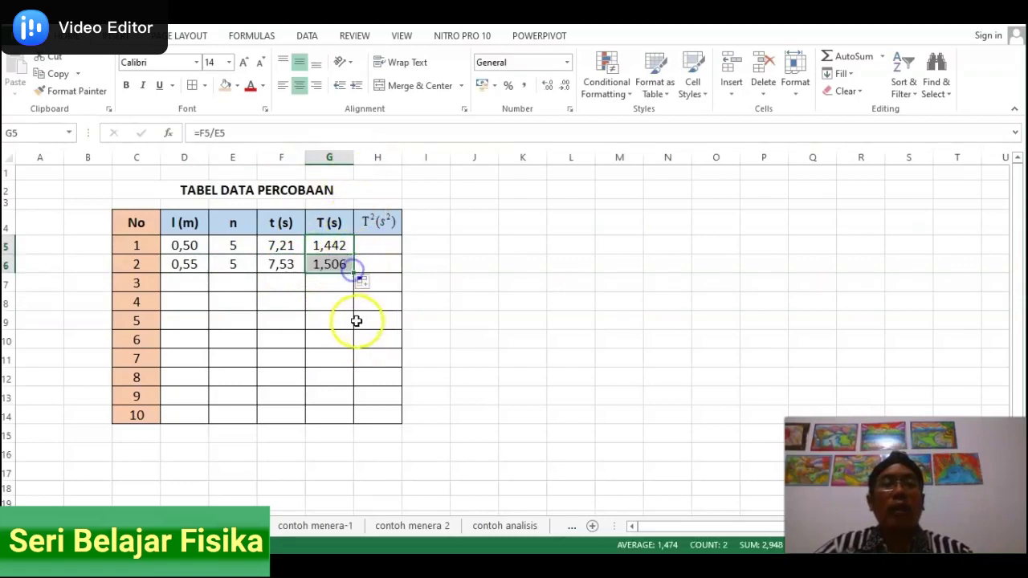
pyautogui.click(329, 268)
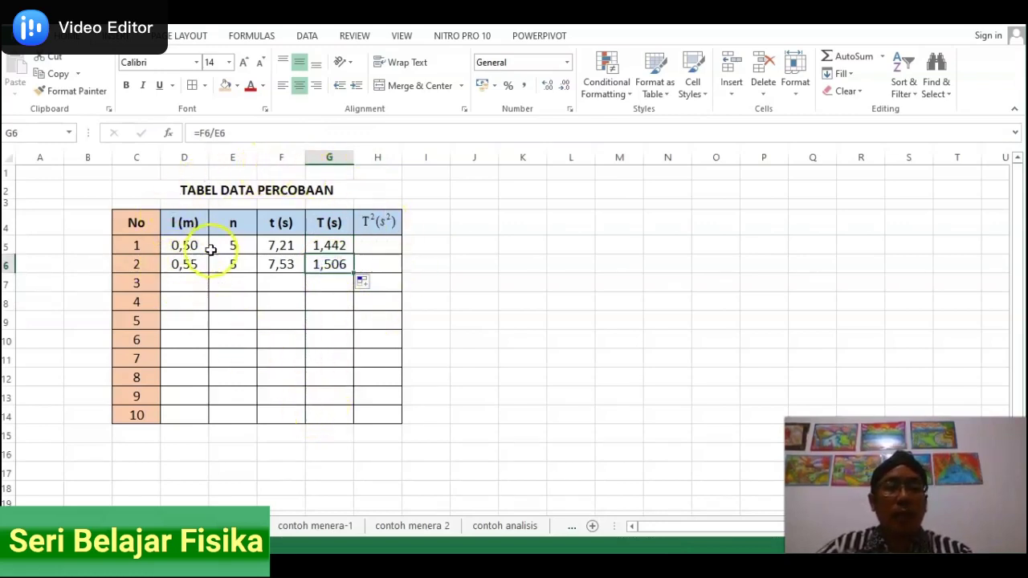
# Switch to Pendulum Lab in Chrome, set the pendulum's length to 0.60 m and bring it to rest
pyautogui.moveTo(554, 562)
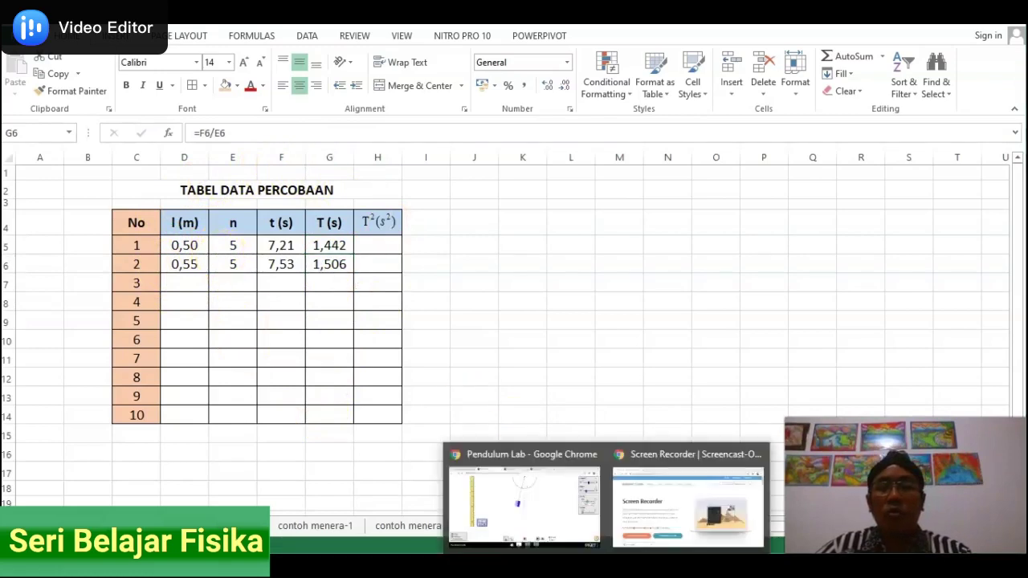
pyautogui.click(551, 516)
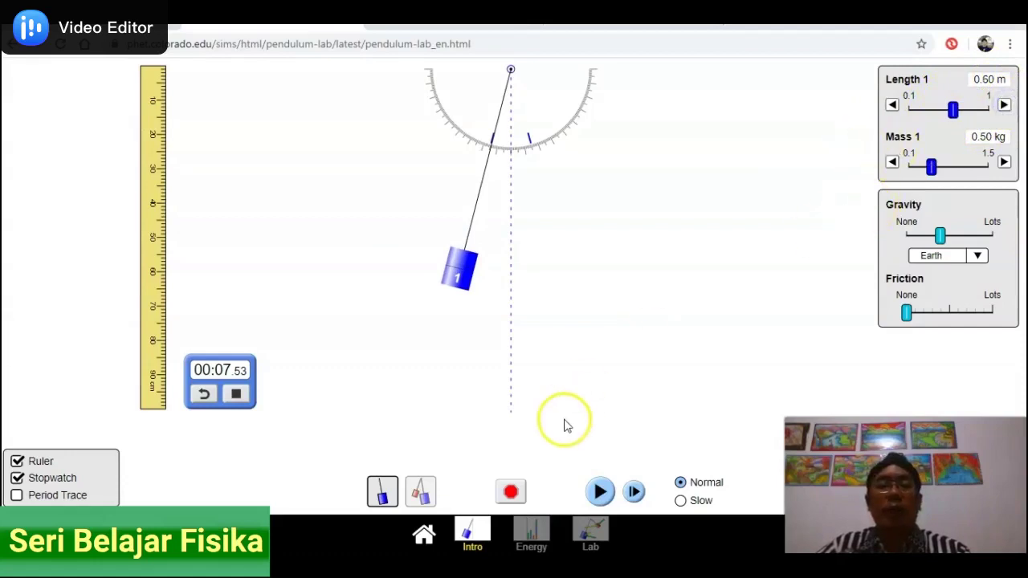
pyautogui.click(514, 492)
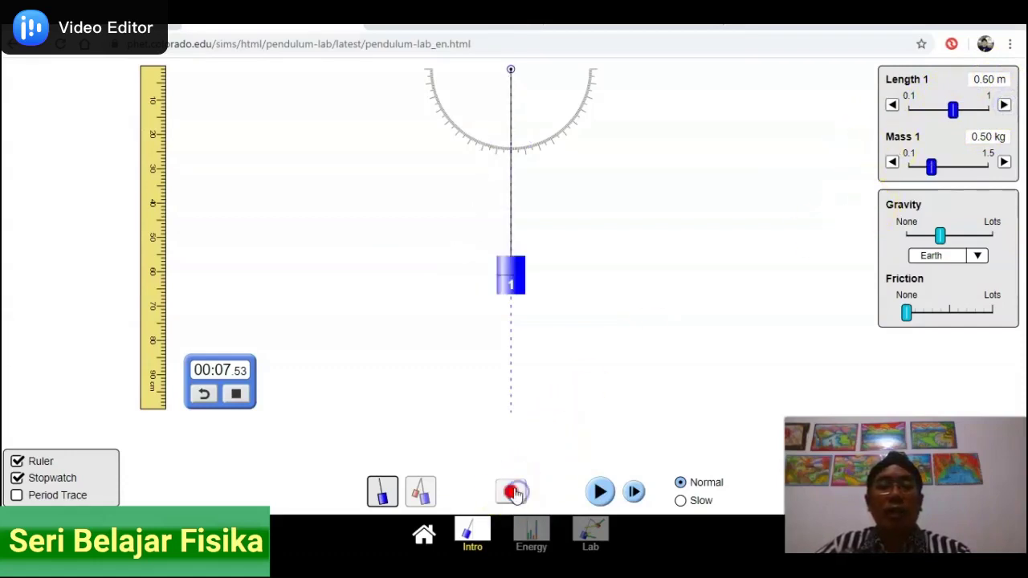
# Reset the stopwatch to zero, start it with the simulation paused, and pull the bob slightly left of vertical
pyautogui.click(206, 393)
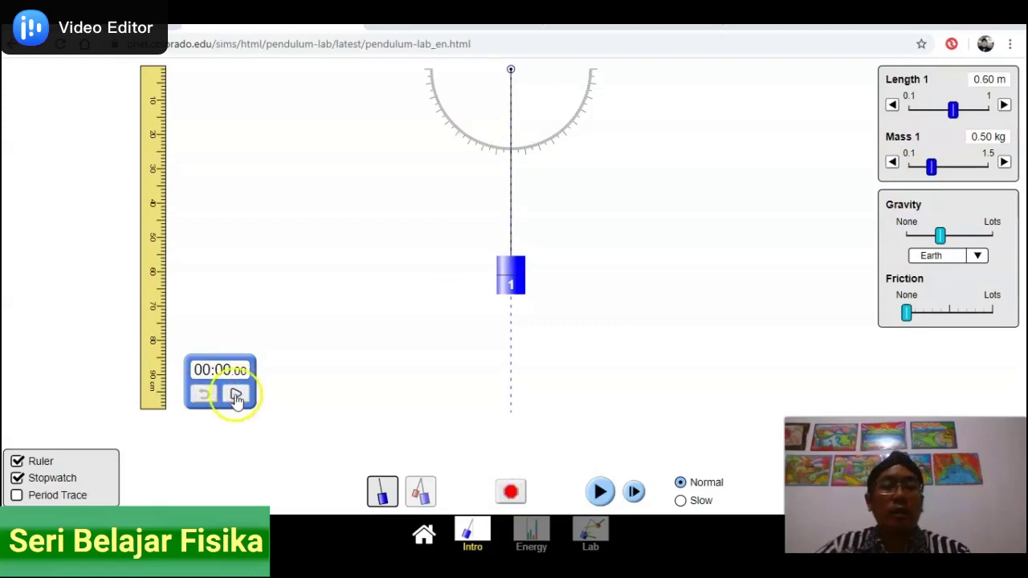
pyautogui.click(235, 395)
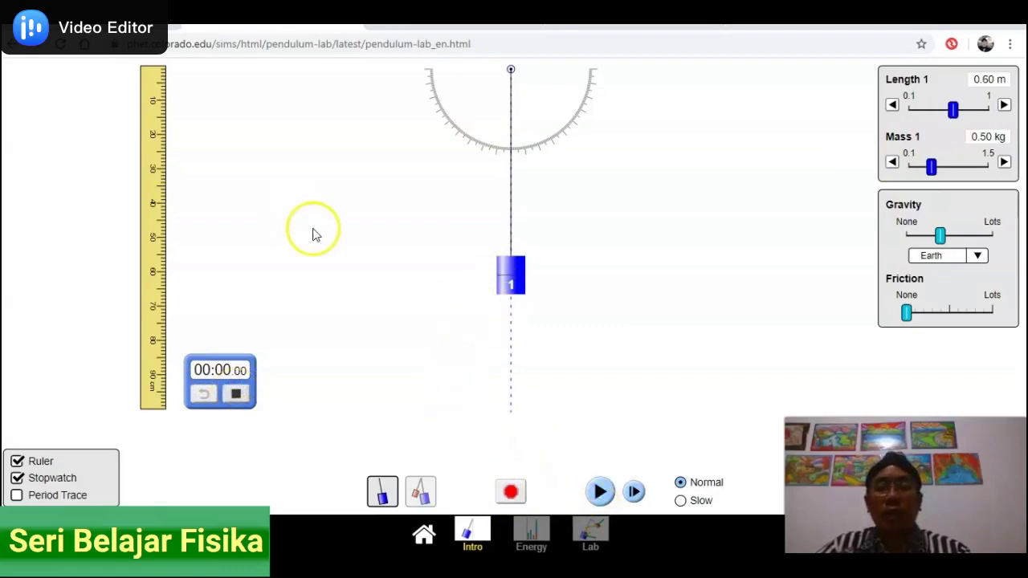
pyautogui.moveTo(509, 275); pyautogui.dragTo(460, 273)
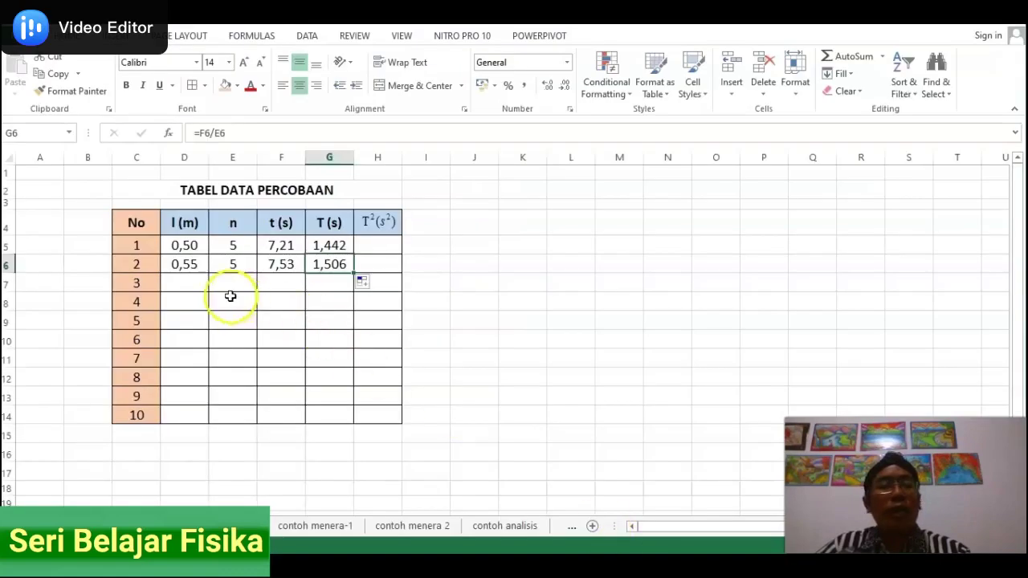
pyautogui.moveTo(178, 285); pyautogui.dragTo(189, 360)
pyautogui.click(188, 385)
pyautogui.click(190, 407)
pyautogui.click(193, 423)
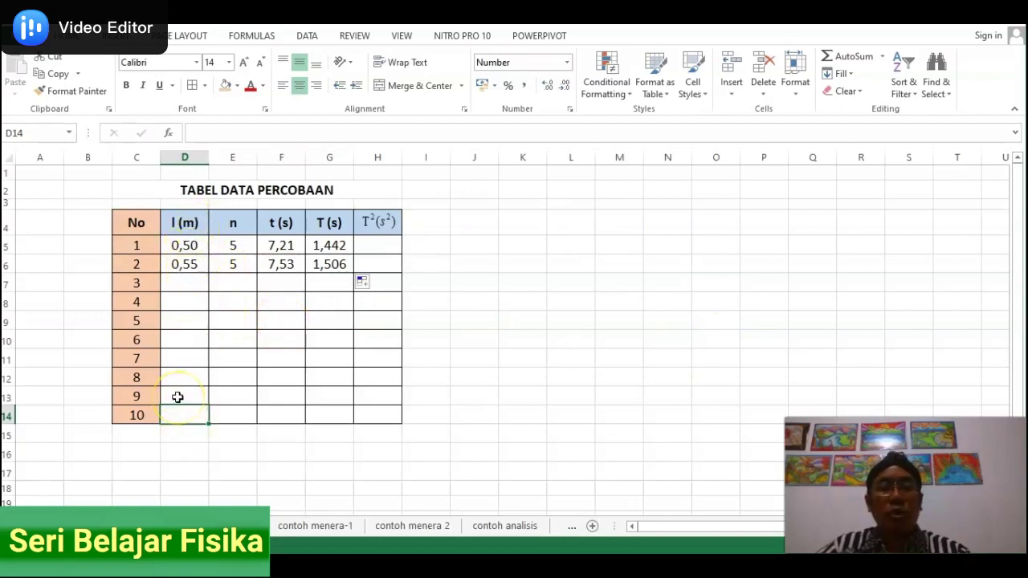
pyautogui.click(179, 290)
pyautogui.click(183, 304)
pyautogui.click(187, 321)
pyautogui.click(187, 342)
pyautogui.click(187, 359)
pyautogui.click(186, 384)
pyautogui.click(186, 402)
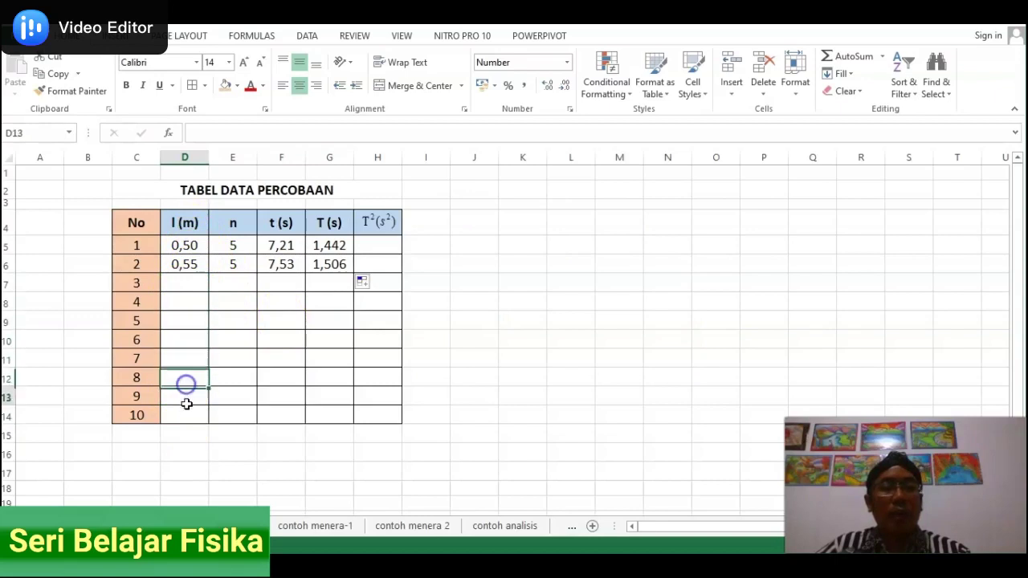
pyautogui.click(218, 287)
pyautogui.click(223, 305)
pyautogui.click(226, 323)
pyautogui.click(227, 345)
pyautogui.click(230, 367)
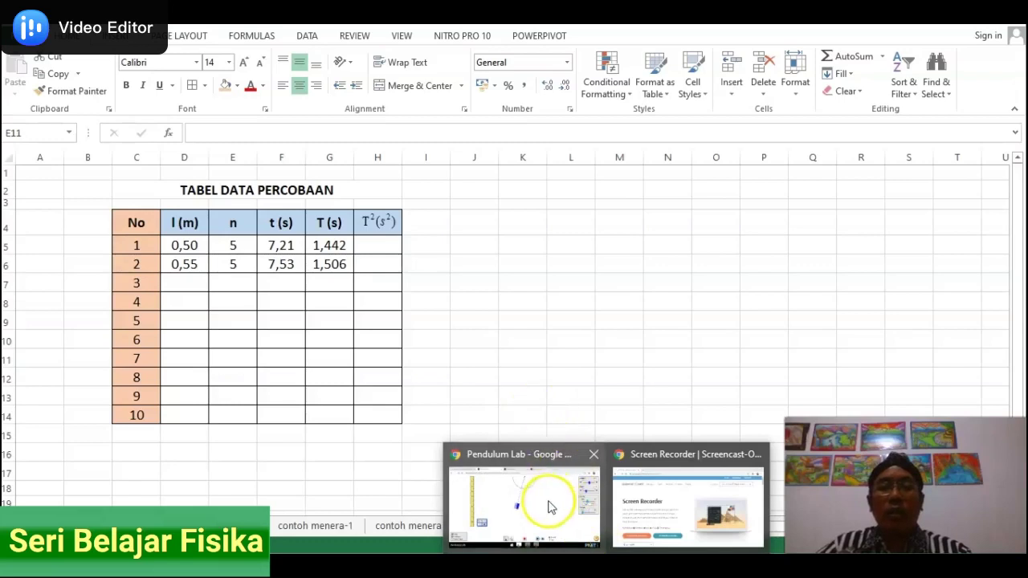
# Switch back to Pendulum Lab in Chrome
pyautogui.click(552, 505)
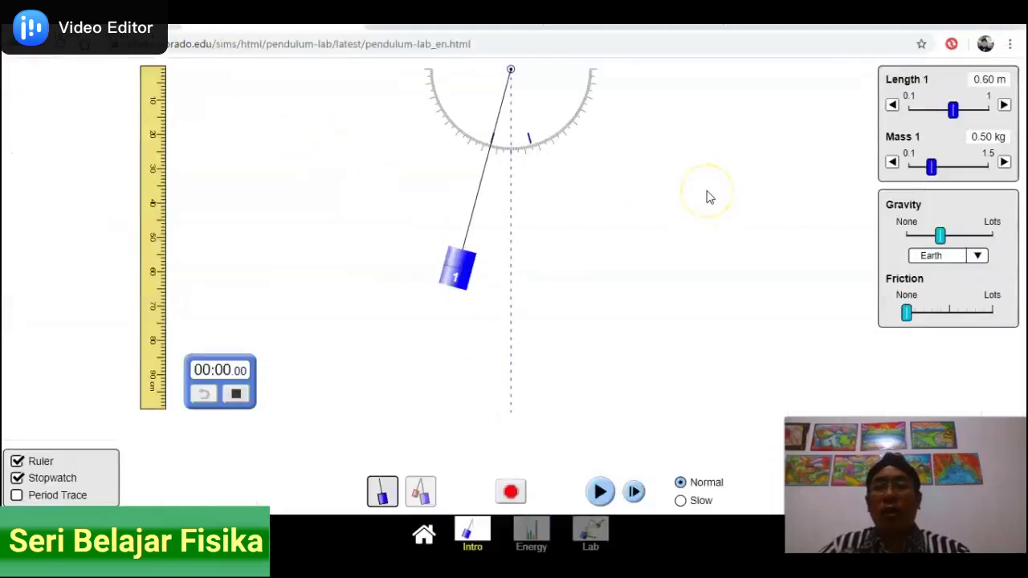